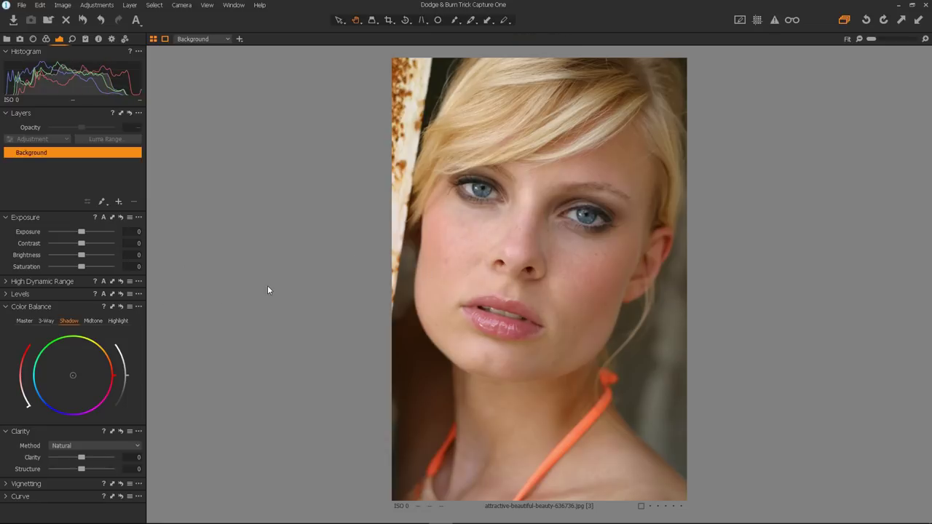
Name the new layer Brightness and set the Draw Mask brush to size 80, hardness 0.
{"action": "left_click", "coordinate": [119, 201]}
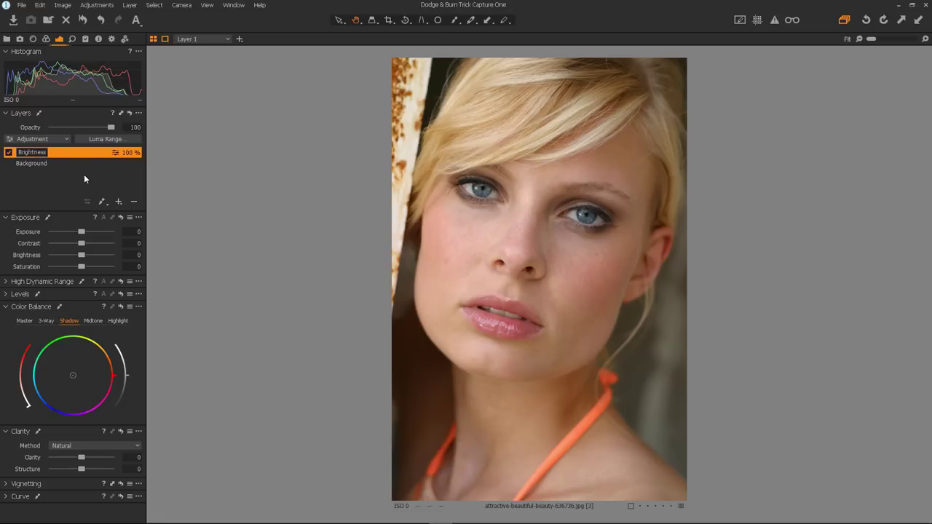
{"action": "key", "text": "Return"}
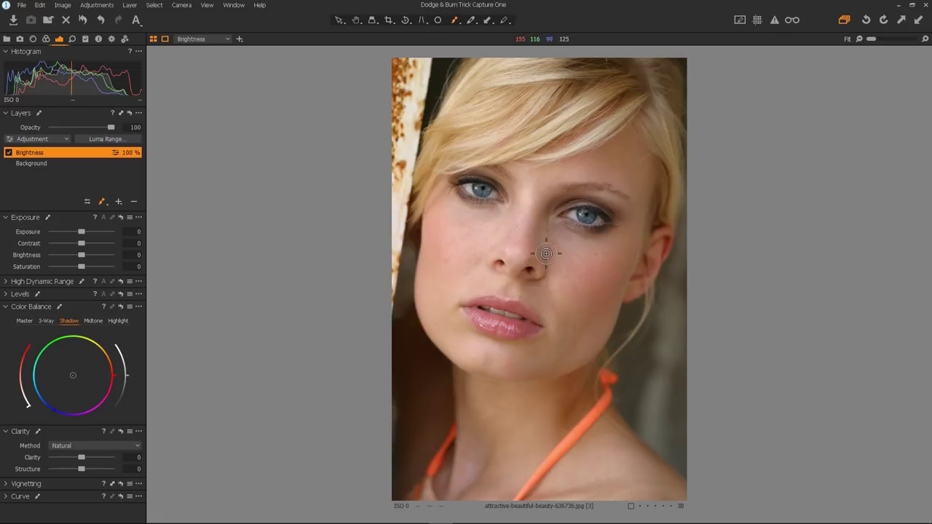
{"action": "right_click", "coordinate": [490, 243]}
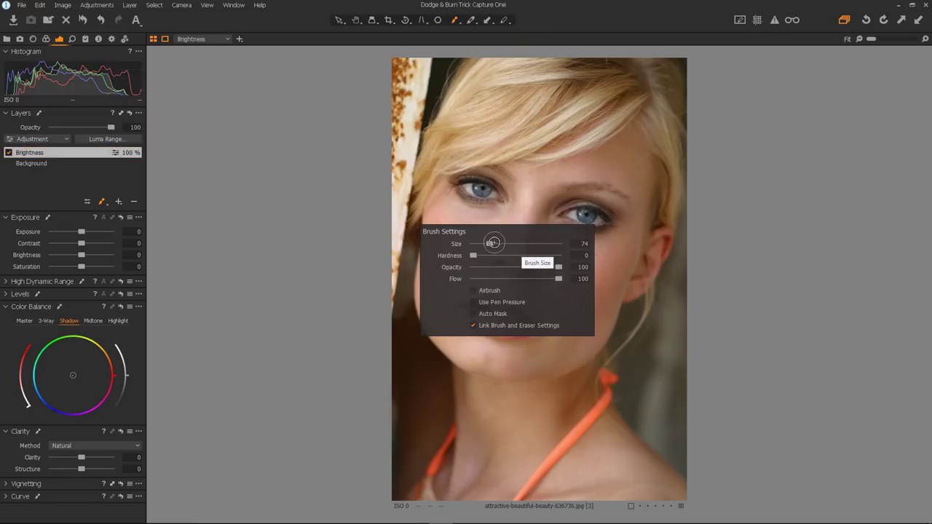
{"action": "left_click_drag", "start_coordinate": [491, 243], "coordinate": [491, 245]}
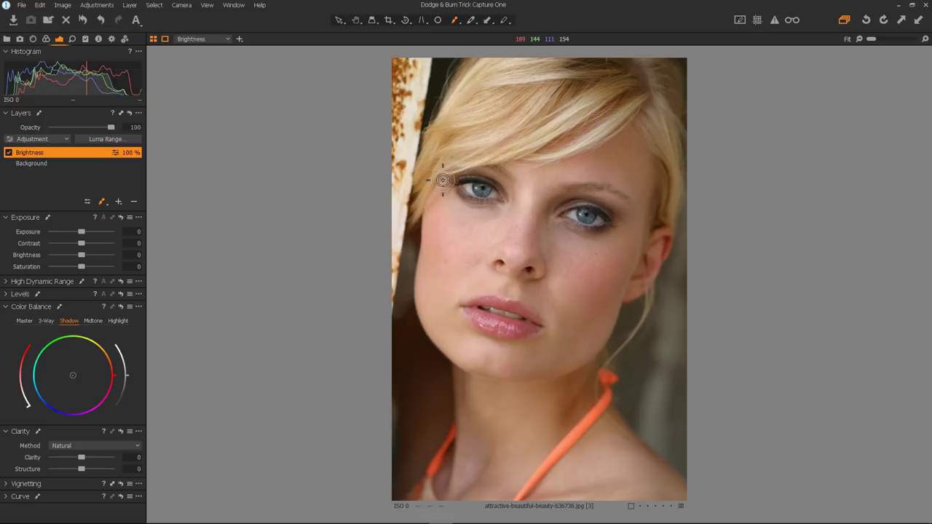
Paint a red mask outline from the eye corner down the neck, across the chest and along the brow.
{"action": "mouse_move", "coordinate": [443, 180]}
{"action": "left_mouse_down"}
{"action": "mouse_move", "coordinate": [421, 314]}
{"action": "mouse_move", "coordinate": [469, 364]}
{"action": "mouse_move", "coordinate": [461, 365]}
{"action": "mouse_move", "coordinate": [464, 415]}
{"action": "left_mouse_up"}
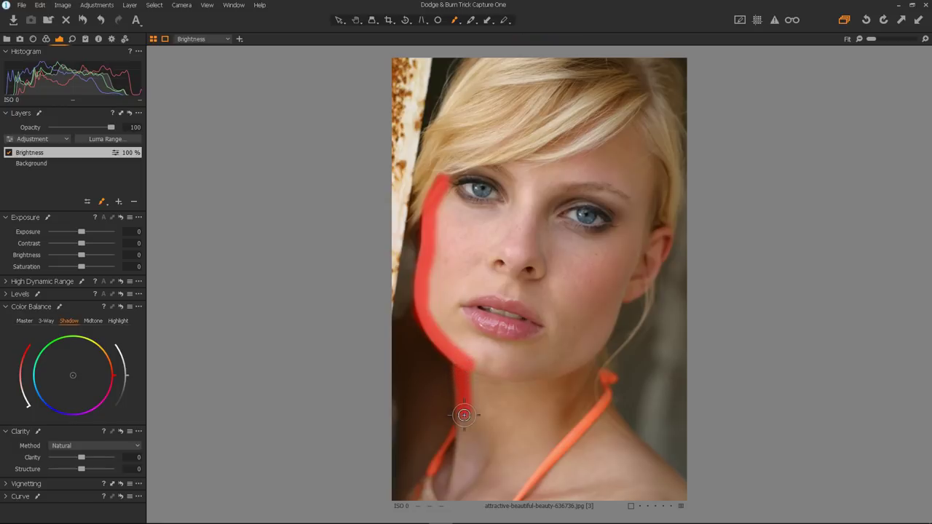
{"action": "mouse_move", "coordinate": [435, 452]}
{"action": "left_mouse_down"}
{"action": "mouse_move", "coordinate": [478, 447]}
{"action": "mouse_move", "coordinate": [462, 437]}
{"action": "mouse_move", "coordinate": [415, 504]}
{"action": "left_mouse_up"}
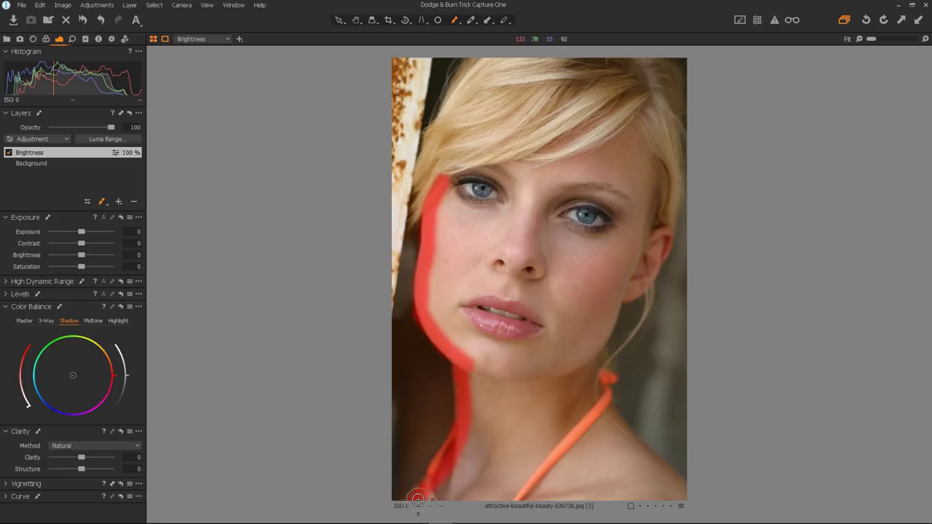
{"action": "mouse_move", "coordinate": [455, 496]}
{"action": "left_mouse_down"}
{"action": "mouse_move", "coordinate": [682, 499]}
{"action": "mouse_move", "coordinate": [681, 482]}
{"action": "mouse_move", "coordinate": [624, 432]}
{"action": "mouse_move", "coordinate": [583, 357]}
{"action": "left_mouse_up"}
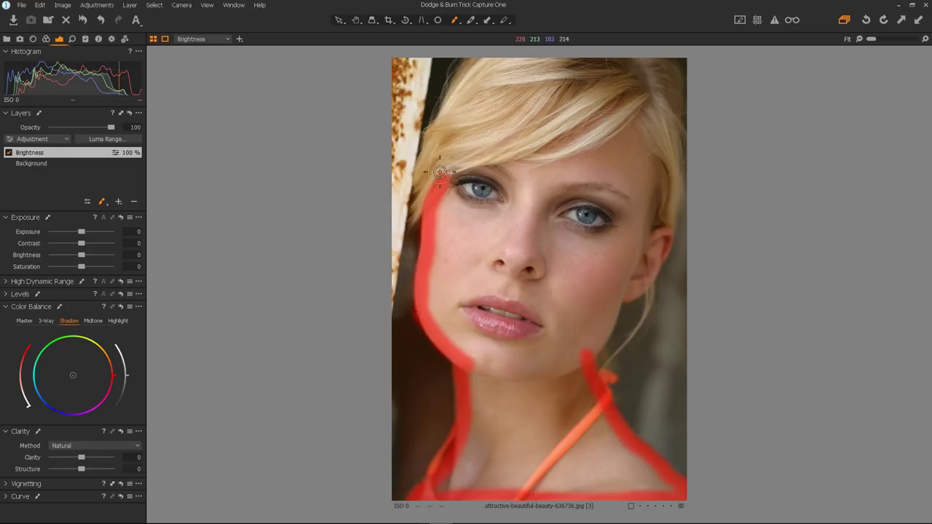
{"action": "mouse_move", "coordinate": [443, 174]}
{"action": "left_mouse_down"}
{"action": "mouse_move", "coordinate": [555, 167]}
{"action": "mouse_move", "coordinate": [636, 128]}
{"action": "mouse_move", "coordinate": [652, 162]}
{"action": "mouse_move", "coordinate": [644, 242]}
{"action": "mouse_move", "coordinate": [664, 235]}
{"action": "mouse_move", "coordinate": [667, 249]}
{"action": "mouse_move", "coordinate": [645, 287]}
{"action": "mouse_move", "coordinate": [613, 301]}
{"action": "mouse_move", "coordinate": [595, 344]}
{"action": "left_mouse_up"}
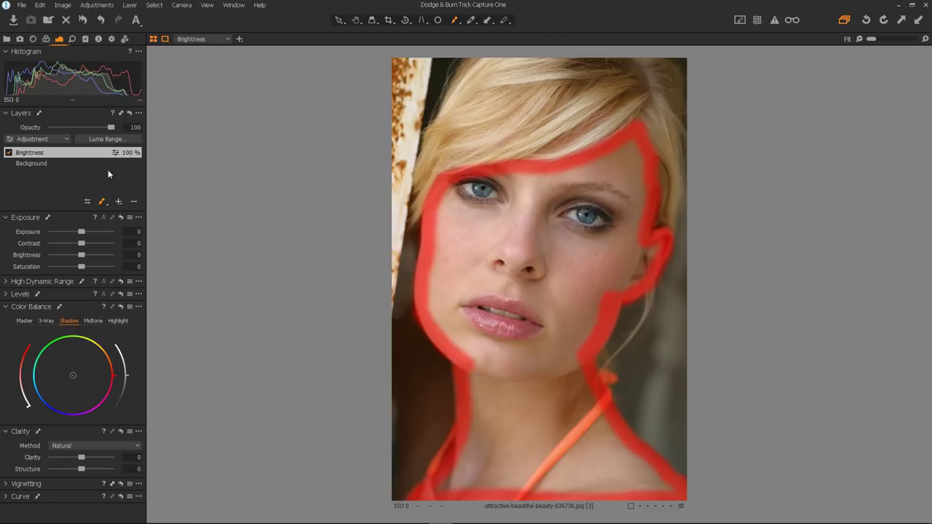
Use Fill Mask on the outline, then brush in the hair strand above the forehead.
{"action": "right_click", "coordinate": [59, 155]}
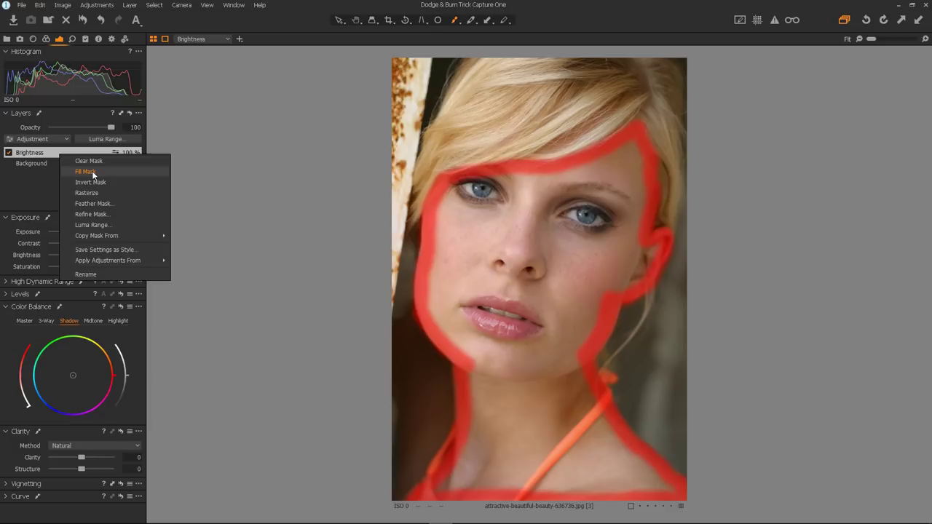
{"action": "left_click", "coordinate": [93, 171]}
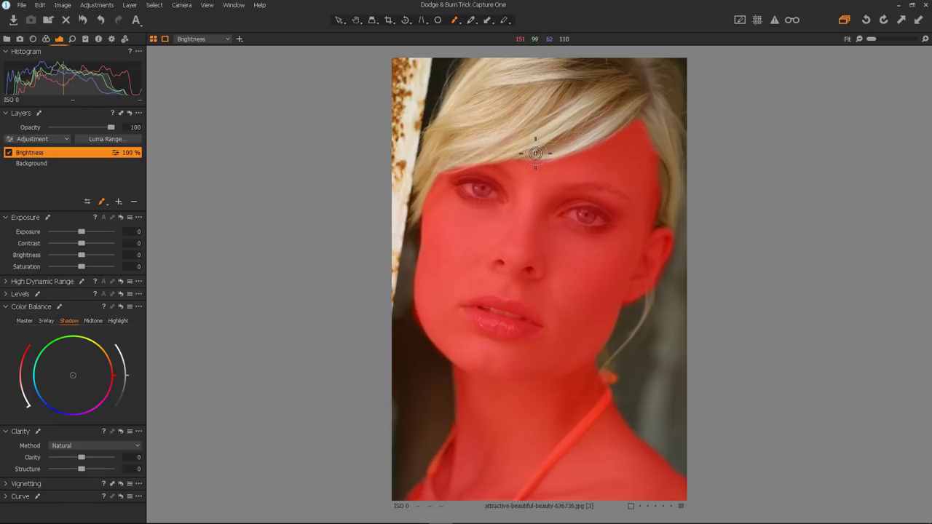
{"action": "left_click_drag", "start_coordinate": [576, 133], "coordinate": [634, 91]}
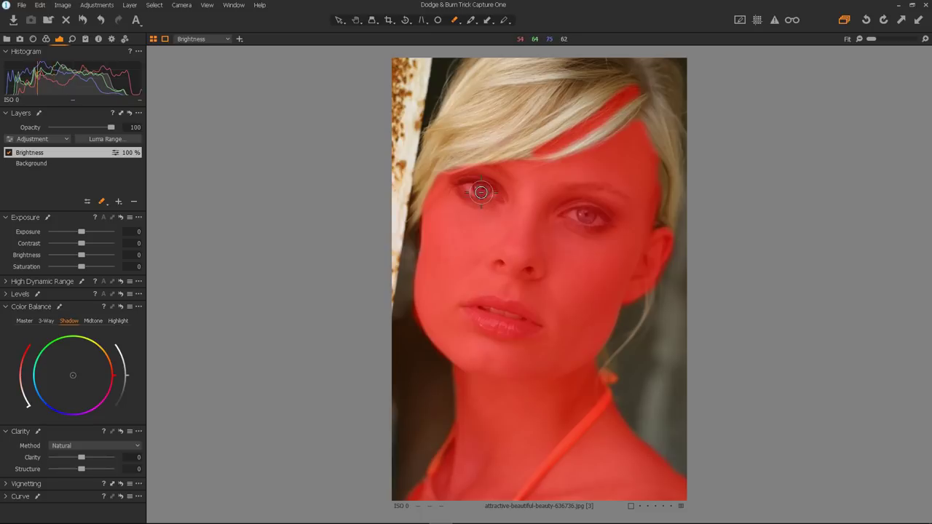
Zoom to 200%, set the Erase Mask brush to size 13, and erase the mask from the first eye.
{"action": "scroll", "coordinate": [477, 188], "scroll_direction": "up", "scroll_amount": 5}
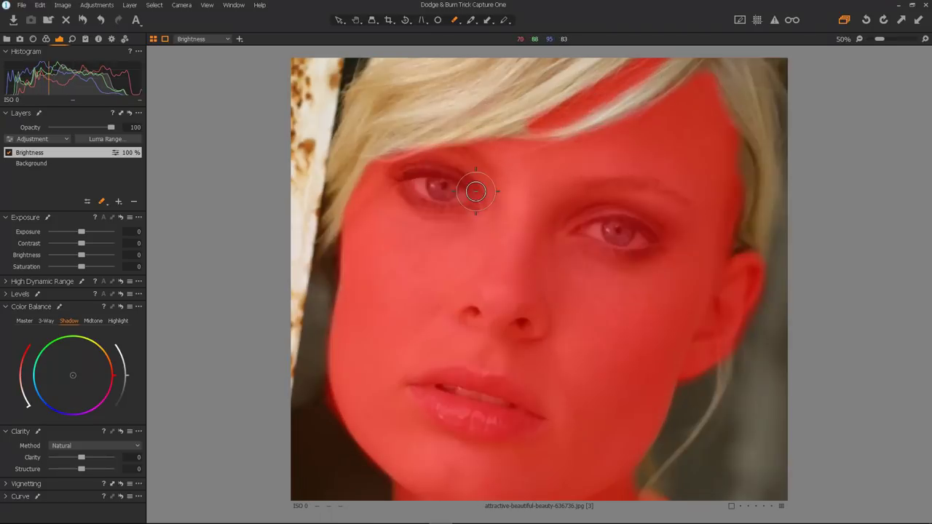
{"action": "scroll", "coordinate": [379, 179], "scroll_direction": "down", "scroll_amount": 2}
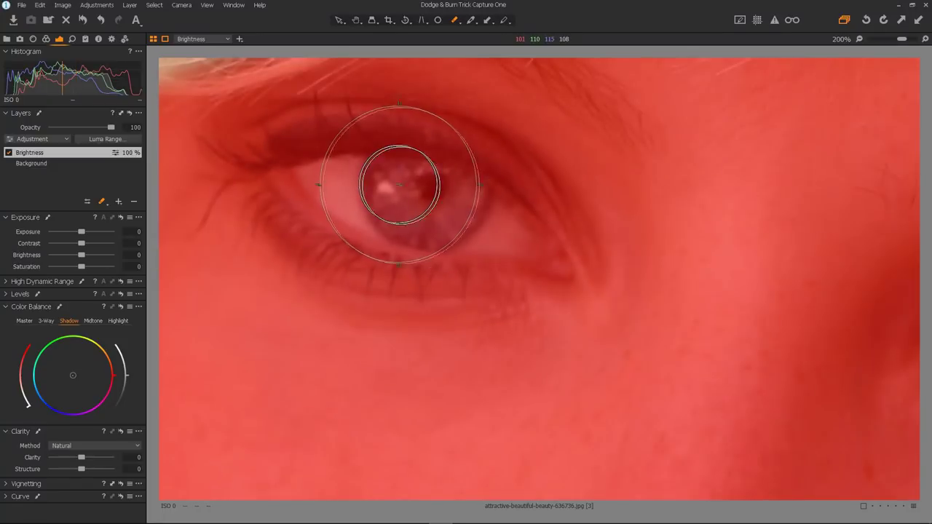
{"action": "right_click", "coordinate": [509, 219], "text": "alt"}
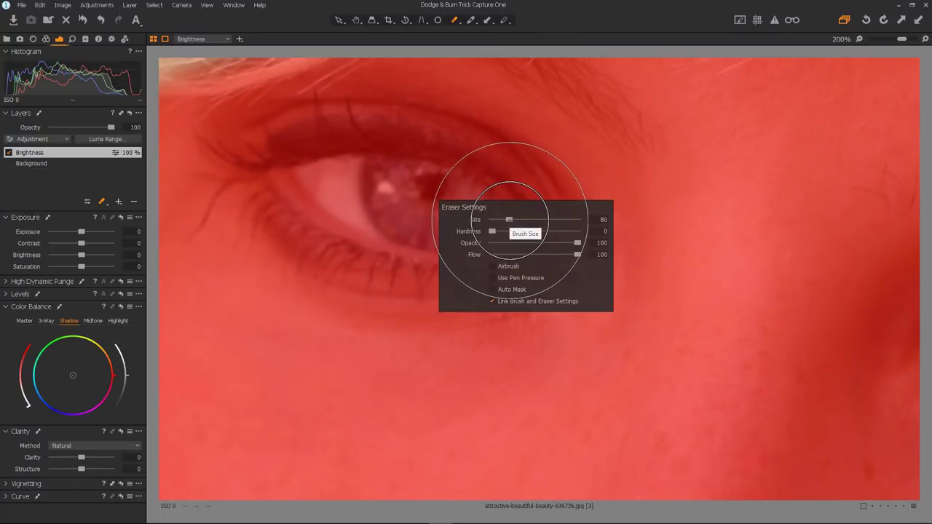
{"action": "left_click_drag", "start_coordinate": [510, 219], "coordinate": [501, 220]}
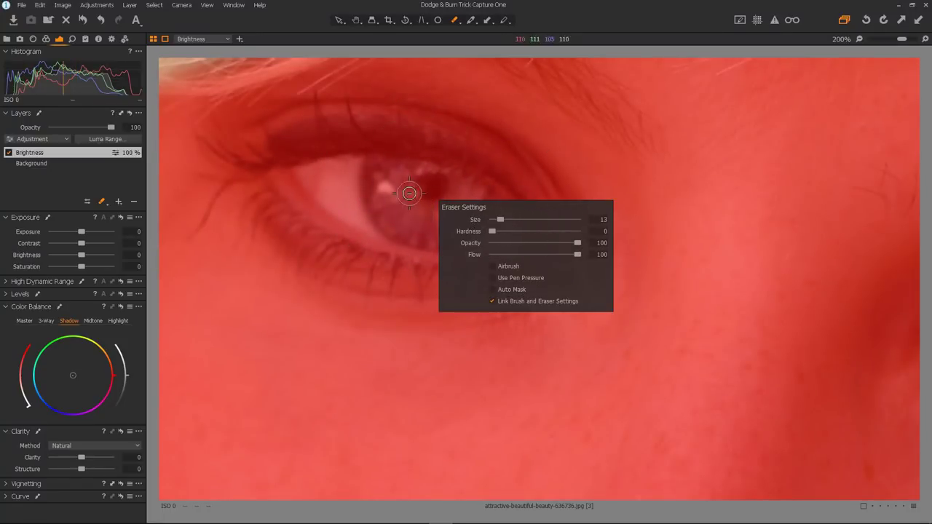
{"action": "mouse_move", "coordinate": [300, 171]}
{"action": "left_mouse_down"}
{"action": "mouse_move", "coordinate": [384, 163]}
{"action": "mouse_move", "coordinate": [480, 191]}
{"action": "mouse_move", "coordinate": [455, 175]}
{"action": "mouse_move", "coordinate": [411, 168]}
{"action": "mouse_move", "coordinate": [508, 211]}
{"action": "mouse_move", "coordinate": [540, 254]}
{"action": "mouse_move", "coordinate": [399, 242]}
{"action": "mouse_move", "coordinate": [346, 224]}
{"action": "mouse_move", "coordinate": [302, 179]}
{"action": "mouse_move", "coordinate": [348, 180]}
{"action": "mouse_move", "coordinate": [327, 187]}
{"action": "mouse_move", "coordinate": [335, 203]}
{"action": "mouse_move", "coordinate": [416, 237]}
{"action": "mouse_move", "coordinate": [528, 245]}
{"action": "mouse_move", "coordinate": [493, 214]}
{"action": "mouse_move", "coordinate": [427, 185]}
{"action": "mouse_move", "coordinate": [351, 173]}
{"action": "mouse_move", "coordinate": [328, 181]}
{"action": "mouse_move", "coordinate": [380, 206]}
{"action": "mouse_move", "coordinate": [343, 191]}
{"action": "mouse_move", "coordinate": [372, 195]}
{"action": "mouse_move", "coordinate": [359, 203]}
{"action": "mouse_move", "coordinate": [349, 199]}
{"action": "mouse_move", "coordinate": [363, 185]}
{"action": "mouse_move", "coordinate": [411, 207]}
{"action": "mouse_move", "coordinate": [409, 217]}
{"action": "mouse_move", "coordinate": [383, 208]}
{"action": "mouse_move", "coordinate": [455, 214]}
{"action": "mouse_move", "coordinate": [535, 254]}
{"action": "mouse_move", "coordinate": [435, 221]}
{"action": "mouse_move", "coordinate": [381, 219]}
{"action": "mouse_move", "coordinate": [468, 234]}
{"action": "mouse_move", "coordinate": [402, 203]}
{"action": "mouse_move", "coordinate": [430, 193]}
{"action": "left_mouse_up"}
{"action": "mouse_move", "coordinate": [521, 237]}
{"action": "left_mouse_down"}
{"action": "mouse_move", "coordinate": [475, 189]}
{"action": "mouse_move", "coordinate": [392, 176]}
{"action": "left_mouse_up"}
{"action": "mouse_move", "coordinate": [347, 201]}
{"action": "left_mouse_down"}
{"action": "mouse_move", "coordinate": [450, 215]}
{"action": "mouse_move", "coordinate": [495, 241]}
{"action": "left_mouse_up"}
Erase the mask over the other eye and its whites, then fit the photo to the view.
{"action": "scroll", "coordinate": [614, 342], "scroll_direction": "right", "scroll_amount": 15}
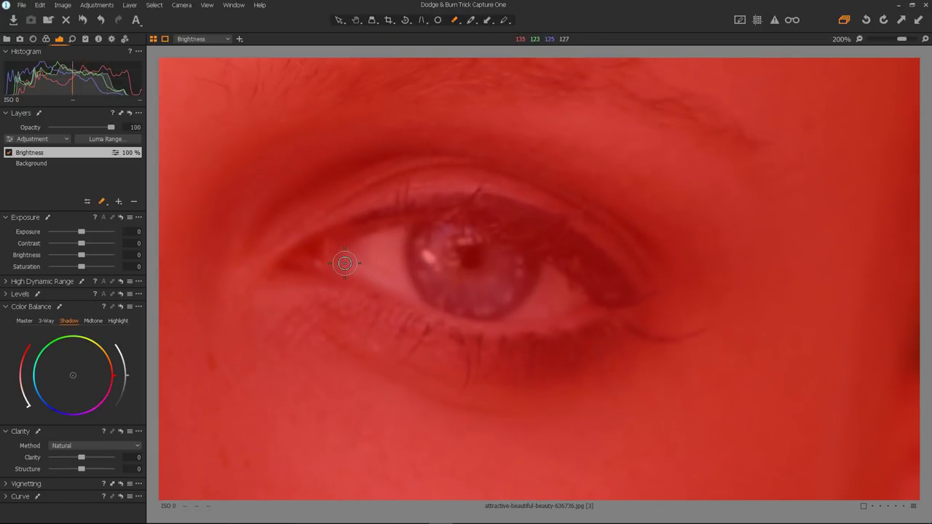
{"action": "mouse_move", "coordinate": [339, 267]}
{"action": "left_mouse_down"}
{"action": "mouse_move", "coordinate": [437, 230]}
{"action": "mouse_move", "coordinate": [512, 253]}
{"action": "mouse_move", "coordinate": [588, 303]}
{"action": "mouse_move", "coordinate": [457, 306]}
{"action": "mouse_move", "coordinate": [353, 268]}
{"action": "mouse_move", "coordinate": [464, 310]}
{"action": "mouse_move", "coordinate": [570, 307]}
{"action": "mouse_move", "coordinate": [523, 272]}
{"action": "mouse_move", "coordinate": [438, 245]}
{"action": "mouse_move", "coordinate": [366, 262]}
{"action": "mouse_move", "coordinate": [551, 298]}
{"action": "mouse_move", "coordinate": [460, 264]}
{"action": "mouse_move", "coordinate": [371, 260]}
{"action": "mouse_move", "coordinate": [449, 252]}
{"action": "mouse_move", "coordinate": [392, 259]}
{"action": "mouse_move", "coordinate": [436, 277]}
{"action": "mouse_move", "coordinate": [535, 290]}
{"action": "mouse_move", "coordinate": [397, 263]}
{"action": "mouse_move", "coordinate": [443, 290]}
{"action": "mouse_move", "coordinate": [521, 303]}
{"action": "mouse_move", "coordinate": [565, 305]}
{"action": "mouse_move", "coordinate": [572, 296]}
{"action": "mouse_move", "coordinate": [449, 241]}
{"action": "mouse_move", "coordinate": [405, 241]}
{"action": "mouse_move", "coordinate": [371, 258]}
{"action": "mouse_move", "coordinate": [408, 273]}
{"action": "mouse_move", "coordinate": [456, 259]}
{"action": "mouse_move", "coordinate": [439, 247]}
{"action": "mouse_move", "coordinate": [546, 282]}
{"action": "mouse_move", "coordinate": [472, 247]}
{"action": "mouse_move", "coordinate": [561, 295]}
{"action": "left_mouse_up"}
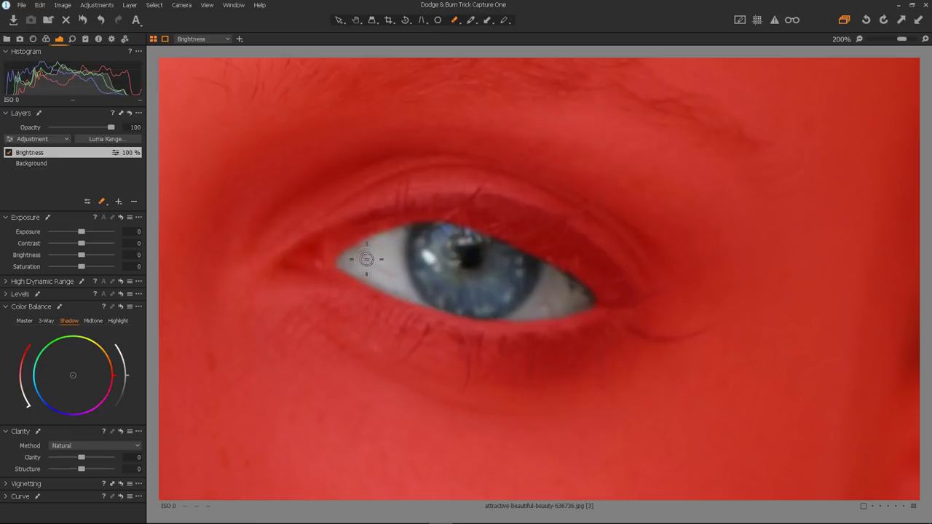
{"action": "left_click_drag", "start_coordinate": [366, 260], "coordinate": [551, 290]}
{"action": "key", "text": "ctrl+0"}
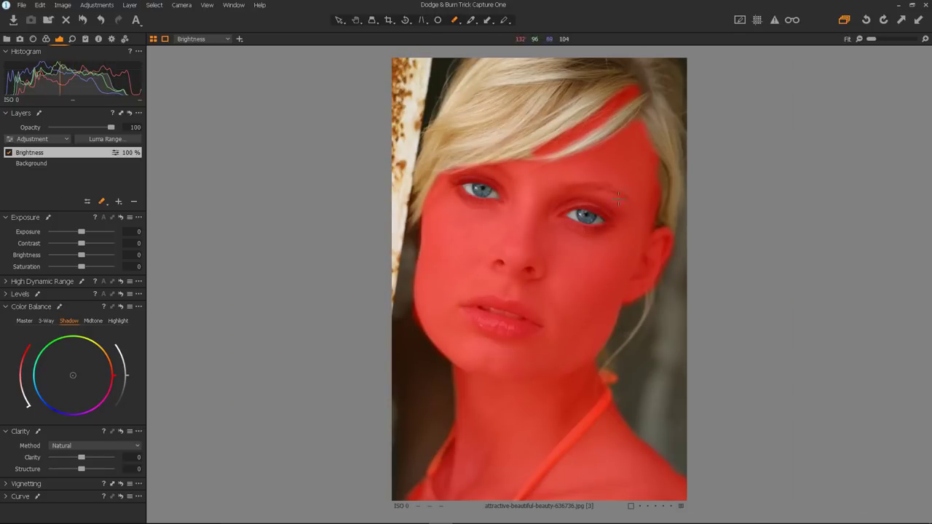
{"action": "scroll", "coordinate": [450, 294], "scroll_direction": "up", "scroll_amount": 2}
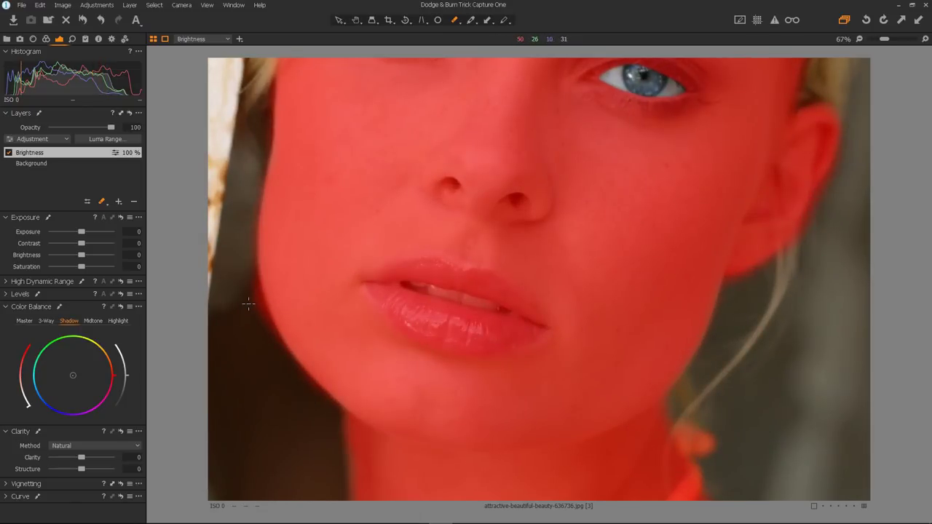
{"action": "right_click", "coordinate": [248, 303]}
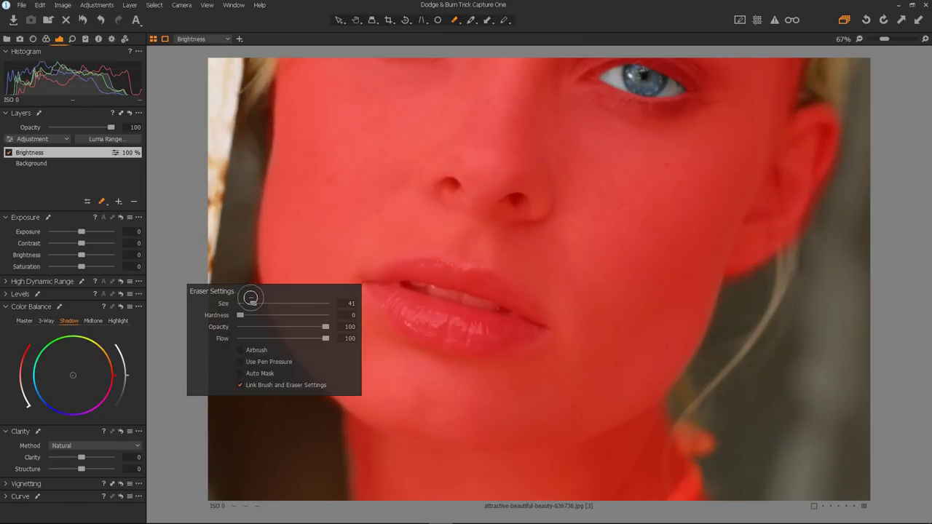
{"action": "mouse_move", "coordinate": [246, 258]}
{"action": "left_mouse_down"}
{"action": "mouse_move", "coordinate": [270, 342]}
{"action": "mouse_move", "coordinate": [325, 406]}
{"action": "mouse_move", "coordinate": [292, 368]}
{"action": "mouse_move", "coordinate": [278, 316]}
{"action": "mouse_move", "coordinate": [266, 75]}
{"action": "mouse_move", "coordinate": [265, 115]}
{"action": "left_mouse_up"}
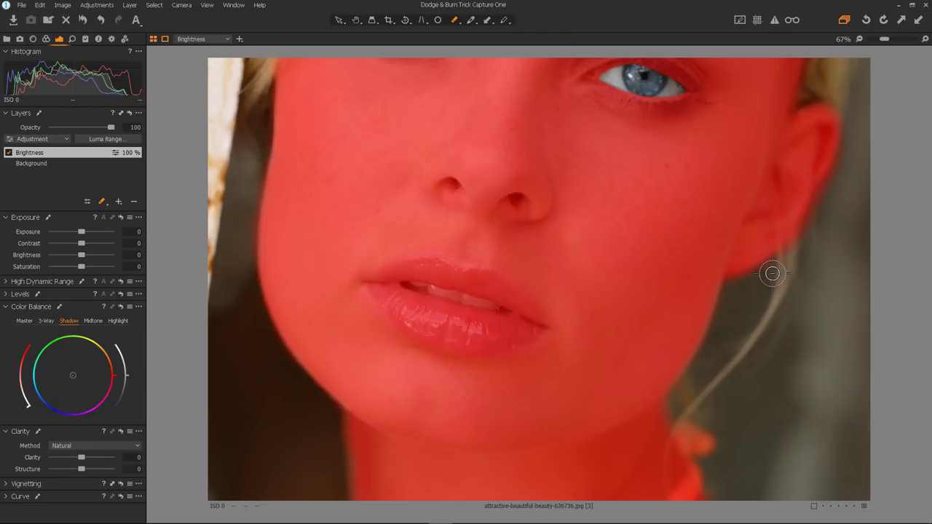
{"action": "key", "text": "ctrl+0"}
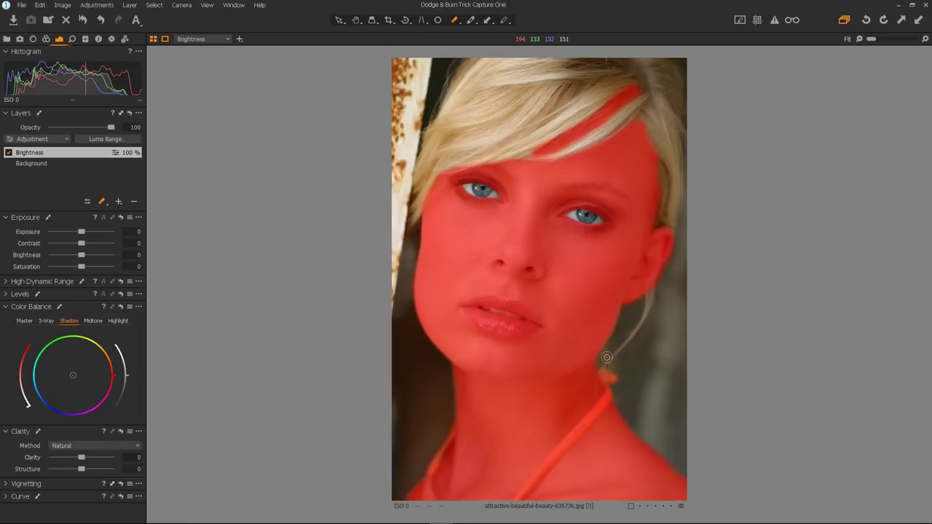
Refine the Brightness mask edges with radius 61, then undo and redo it to compare.
{"action": "right_click", "coordinate": [50, 152]}
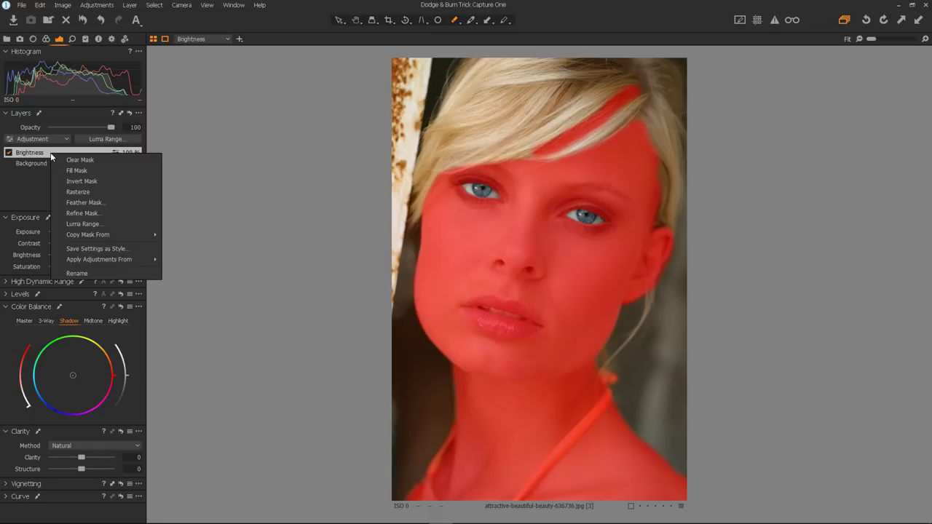
{"action": "left_click", "coordinate": [86, 213]}
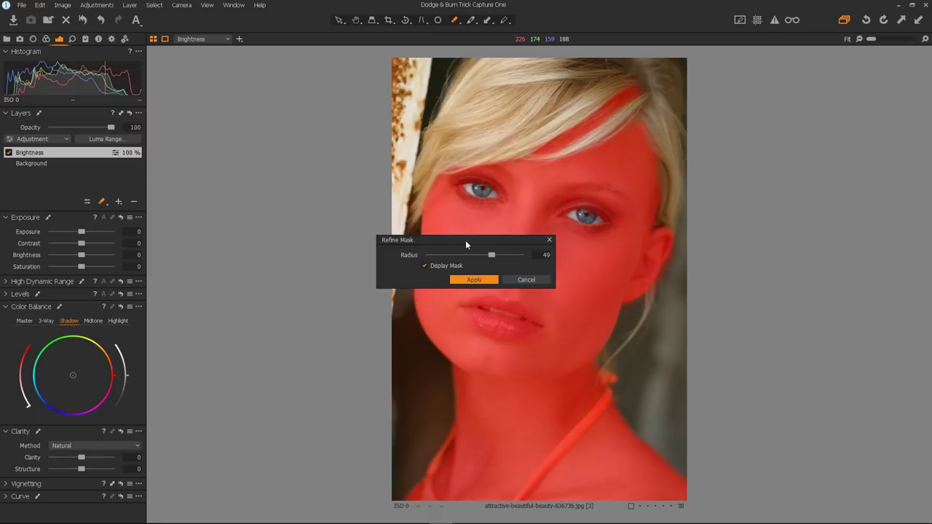
{"action": "left_click_drag", "start_coordinate": [466, 244], "coordinate": [792, 295]}
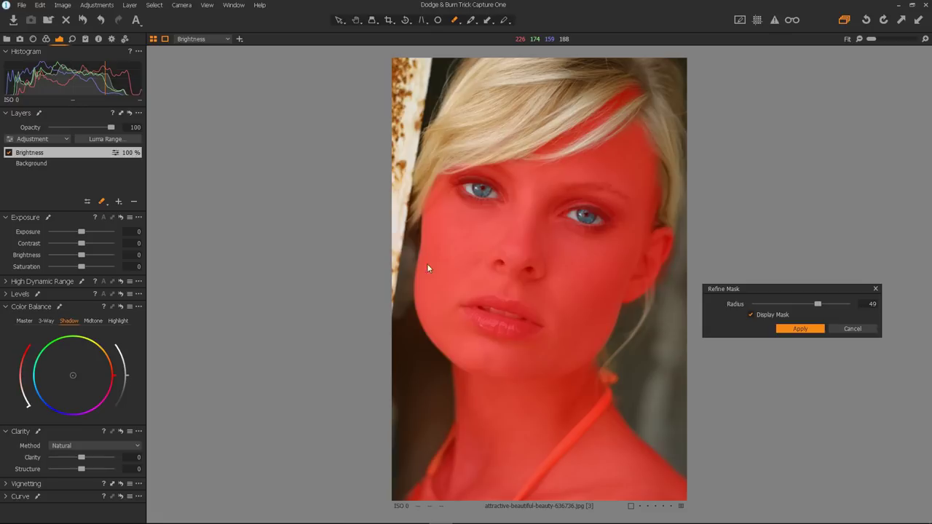
{"action": "mouse_move", "coordinate": [804, 311]}
{"action": "left_mouse_down"}
{"action": "mouse_move", "coordinate": [756, 309]}
{"action": "mouse_move", "coordinate": [822, 312]}
{"action": "left_mouse_up"}
{"action": "left_click", "coordinate": [801, 328]}
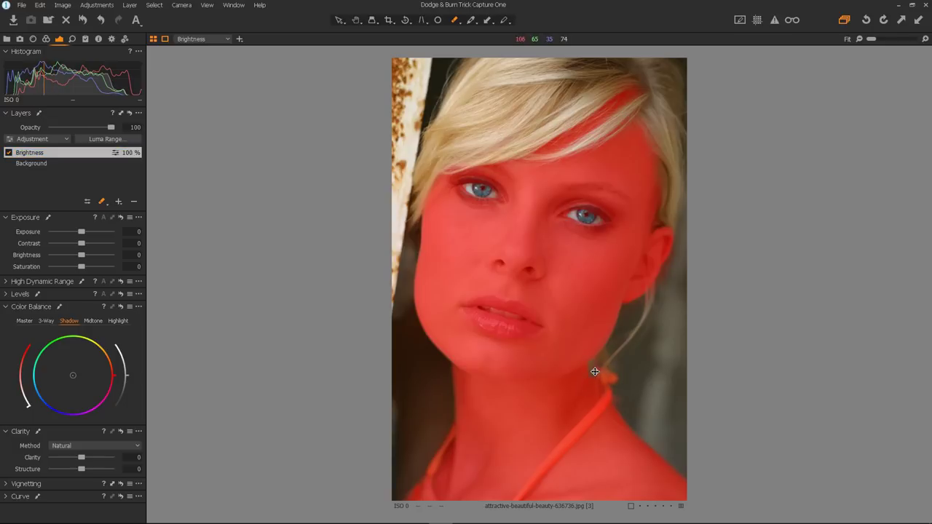
{"action": "key", "text": "ctrl+z"}
{"action": "key", "text": "ctrl+y"}
Apply Refine Mask again to the Brightness layer at radius 61.
{"action": "right_click", "coordinate": [52, 153]}
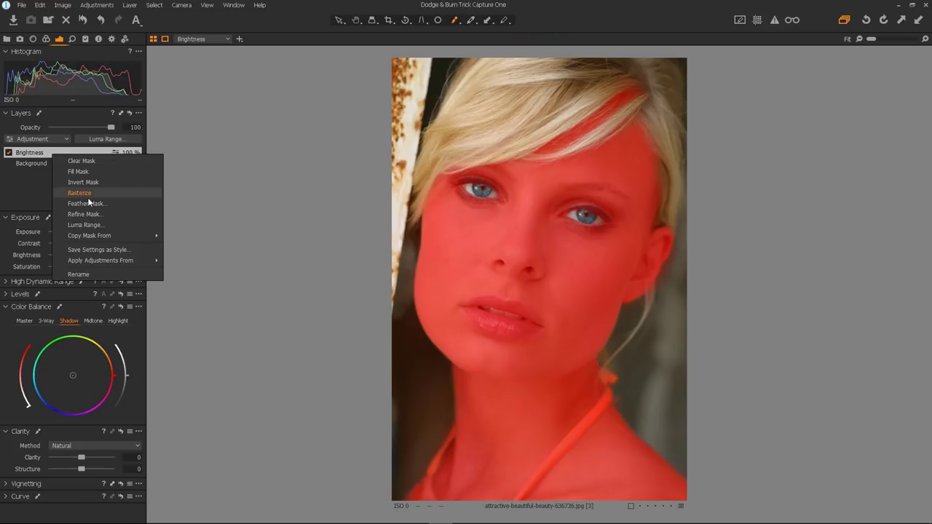
{"action": "left_click", "coordinate": [95, 215]}
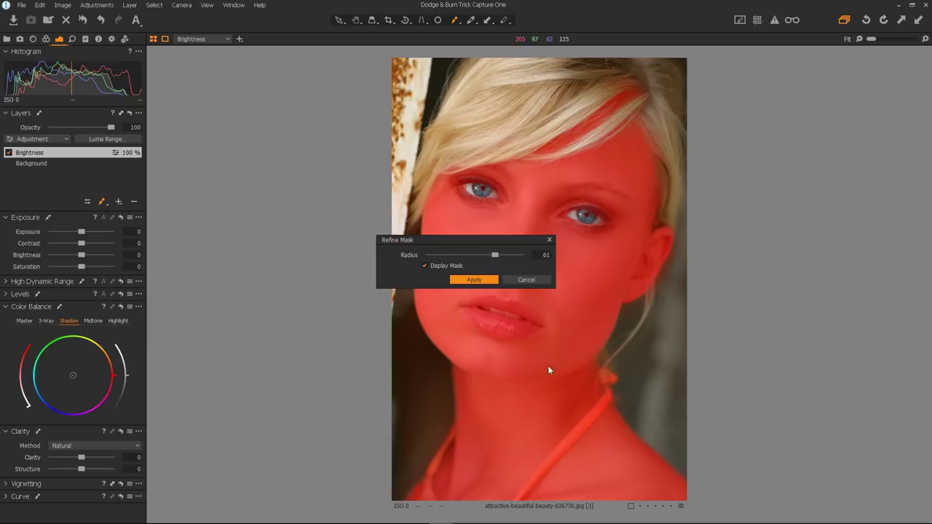
{"action": "left_click", "coordinate": [475, 281]}
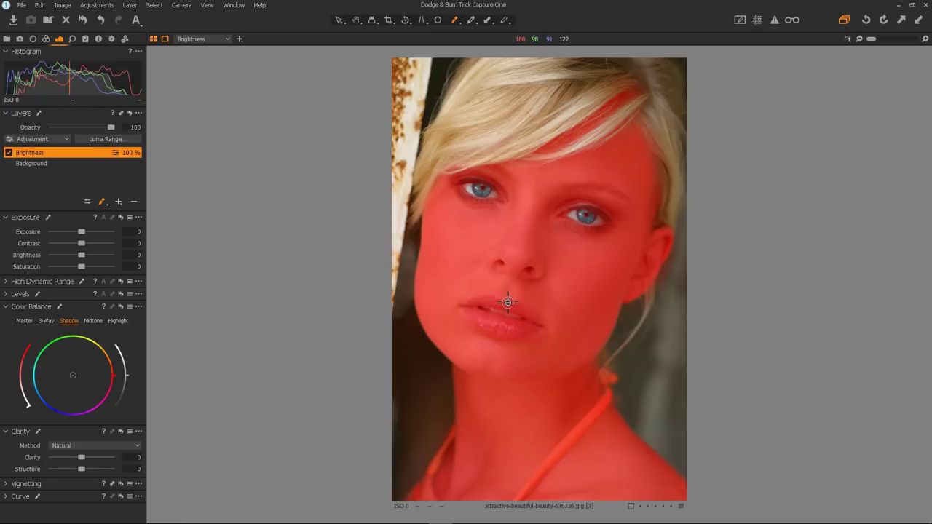
Hide the mask overlay and add a new adjustment layer named Burn.
{"action": "key", "text": "m"}
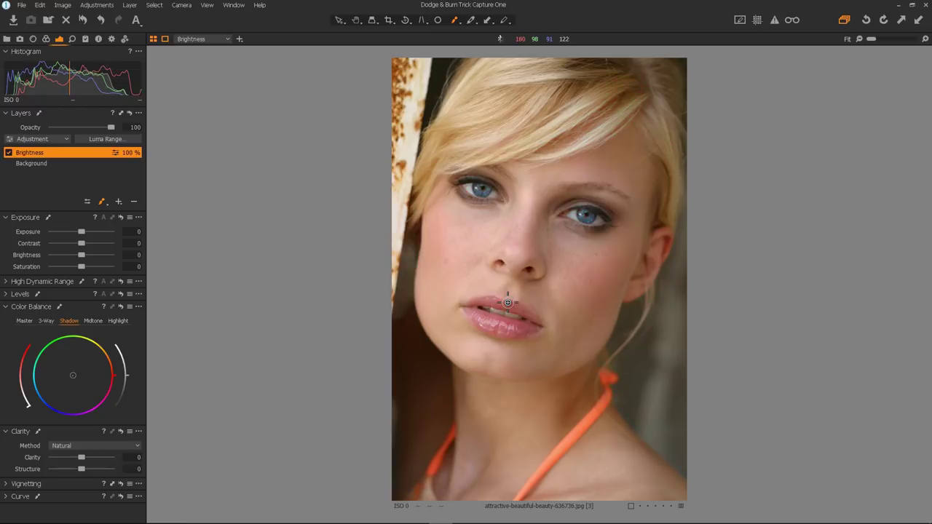
{"action": "left_click", "coordinate": [355, 20]}
{"action": "left_click", "coordinate": [118, 202]}
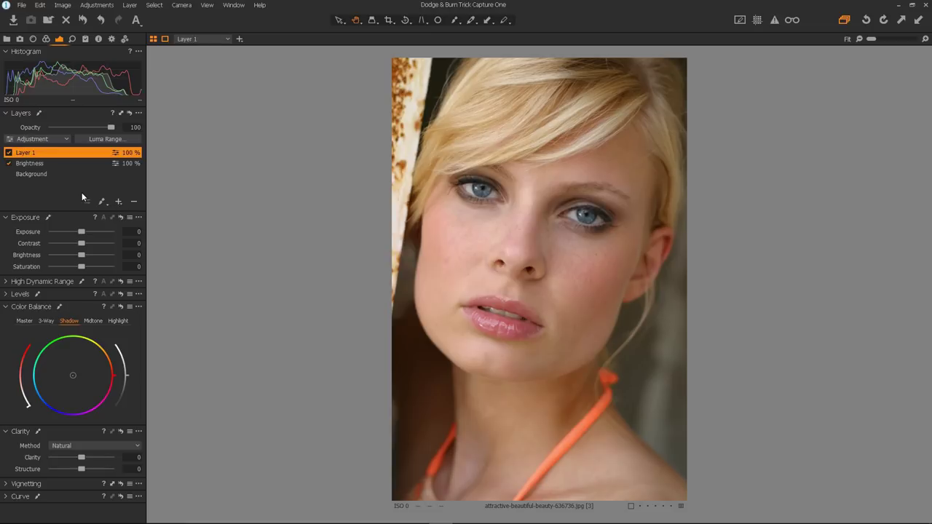
{"action": "double_click", "coordinate": [29, 153]}
{"action": "type", "text": "Burn"}
{"action": "key", "text": "Return"}
Copy the Brightness layer's mask onto the Burn layer.
{"action": "right_click", "coordinate": [57, 156]}
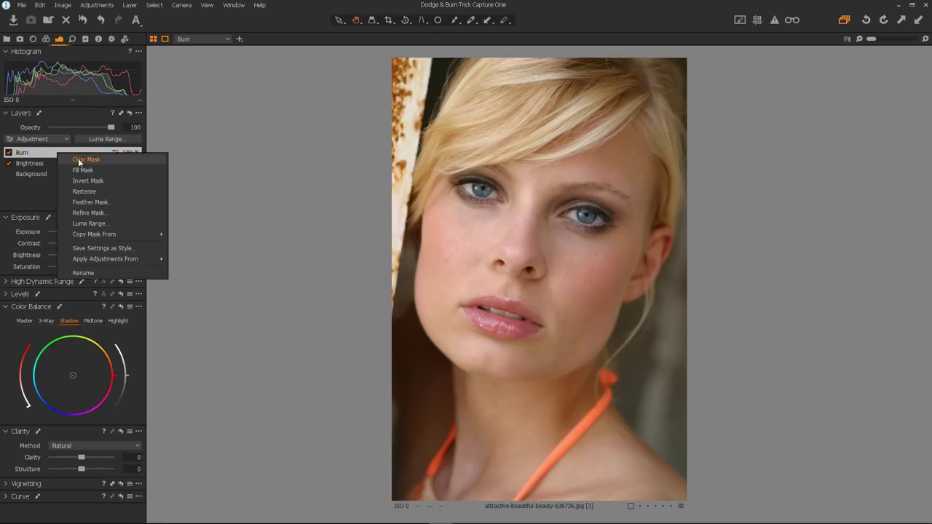
{"action": "mouse_move", "coordinate": [111, 235]}
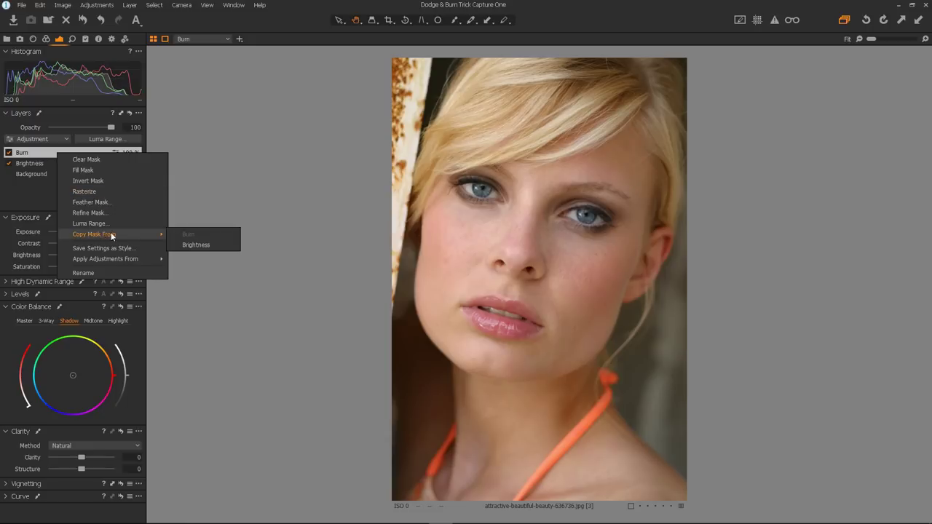
{"action": "left_click", "coordinate": [203, 242]}
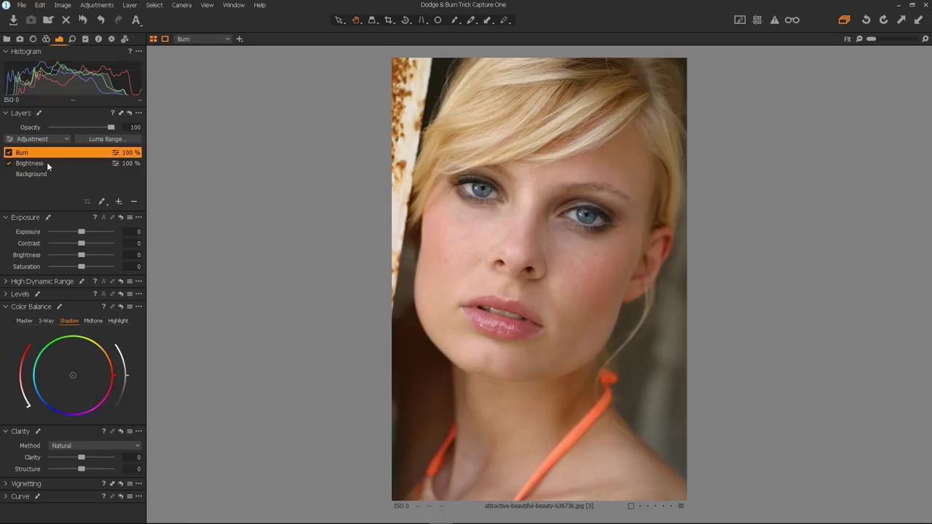
Add a layer named Dodge and copy the Brightness mask onto it.
{"action": "left_click", "coordinate": [118, 201]}
{"action": "double_click", "coordinate": [31, 153]}
{"action": "type", "text": "Dodge"}
{"action": "key", "text": "Return"}
{"action": "right_click", "coordinate": [35, 153]}
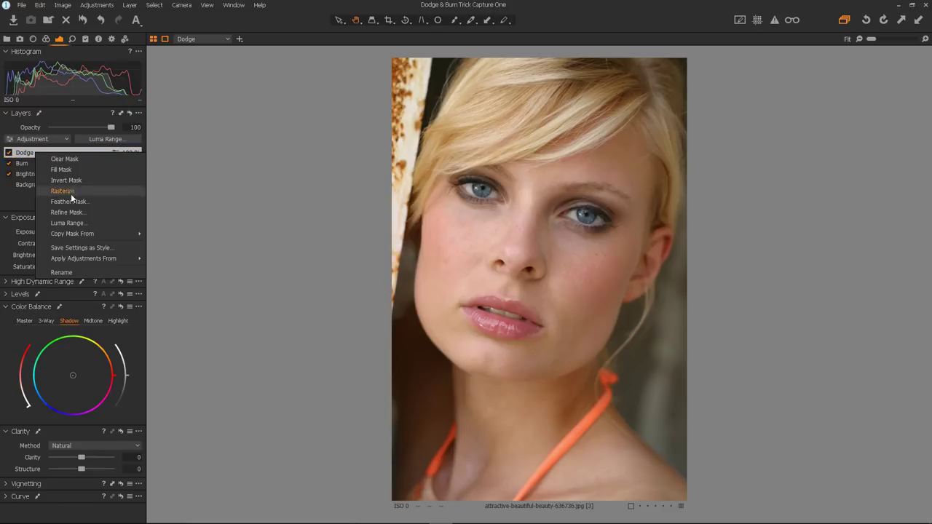
{"action": "mouse_move", "coordinate": [75, 233]}
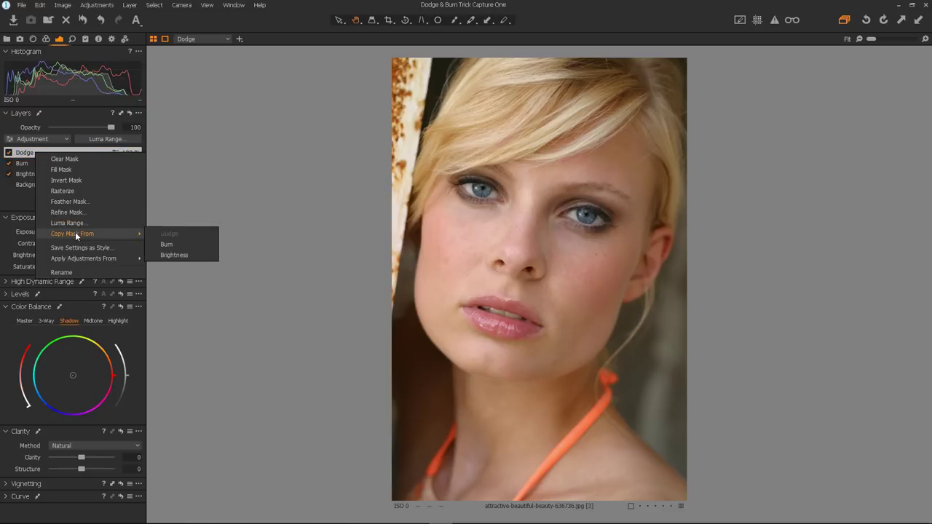
{"action": "left_click", "coordinate": [174, 255]}
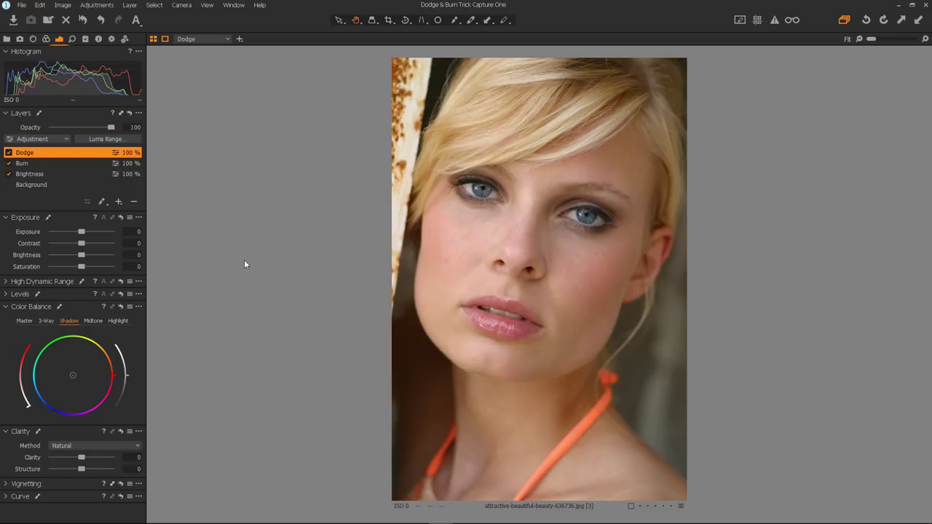
Show the mask overlay, step through the layers to compare their masks, then hide it.
{"action": "key", "text": "m"}
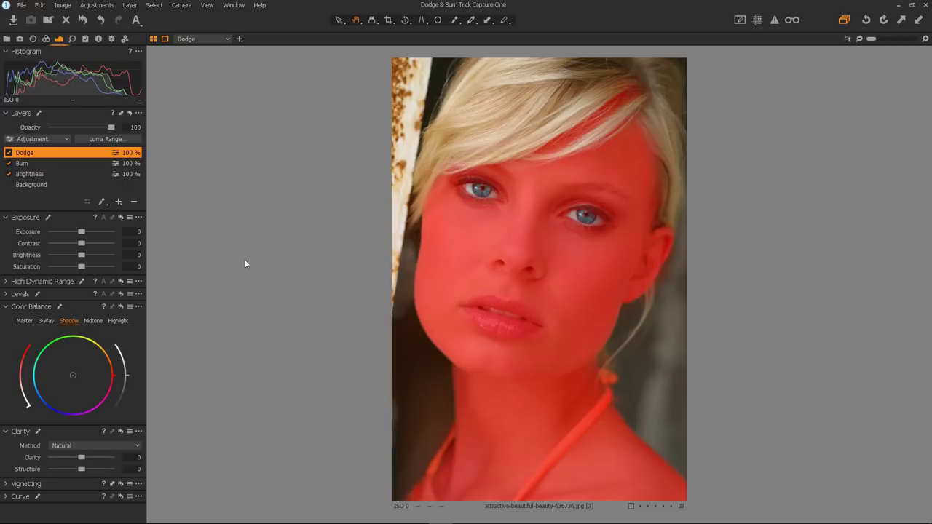
{"action": "left_click", "coordinate": [28, 164]}
{"action": "left_click", "coordinate": [28, 173]}
{"action": "key", "text": "Up"}
{"action": "key", "text": "Up"}
{"action": "key", "text": "Down"}
{"action": "key", "text": "Down"}
{"action": "key", "text": "Up"}
{"action": "key", "text": "Up"}
{"action": "key", "text": "Down"}
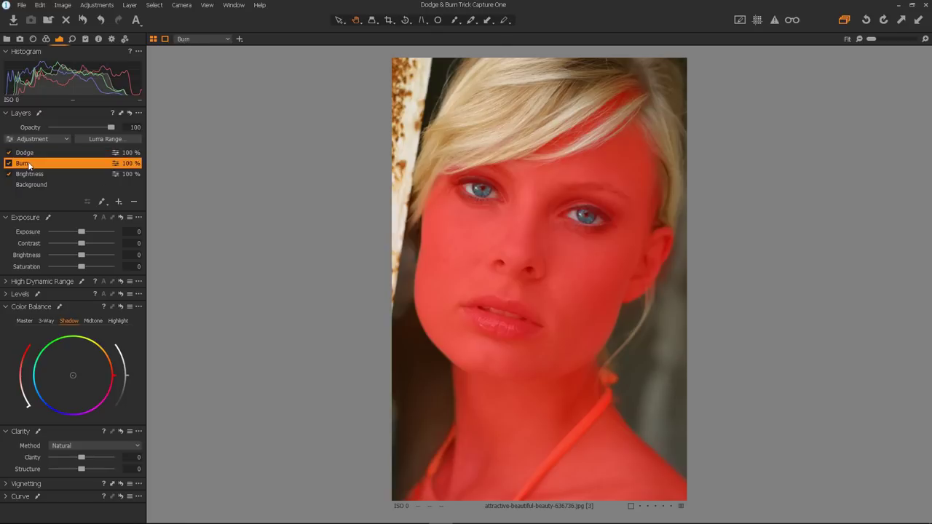
{"action": "key", "text": "Down"}
{"action": "key", "text": "Up"}
{"action": "key", "text": "Up"}
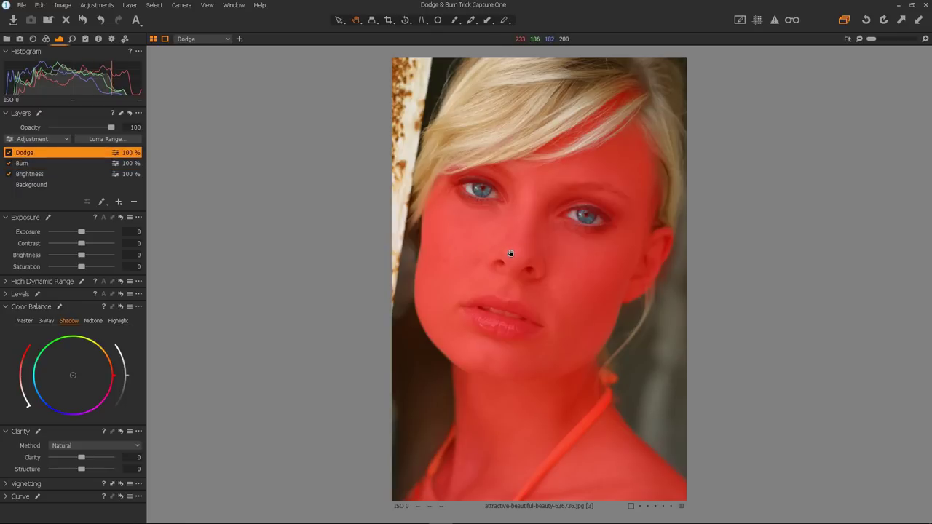
{"action": "key", "text": "m"}
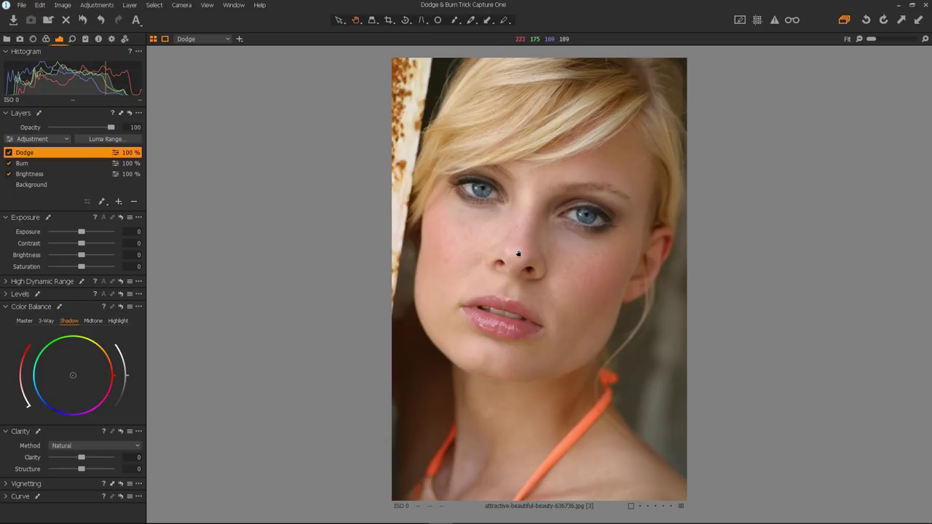
Set the Burn layer's Exposure Brightness to -50.
{"action": "left_click", "coordinate": [36, 164]}
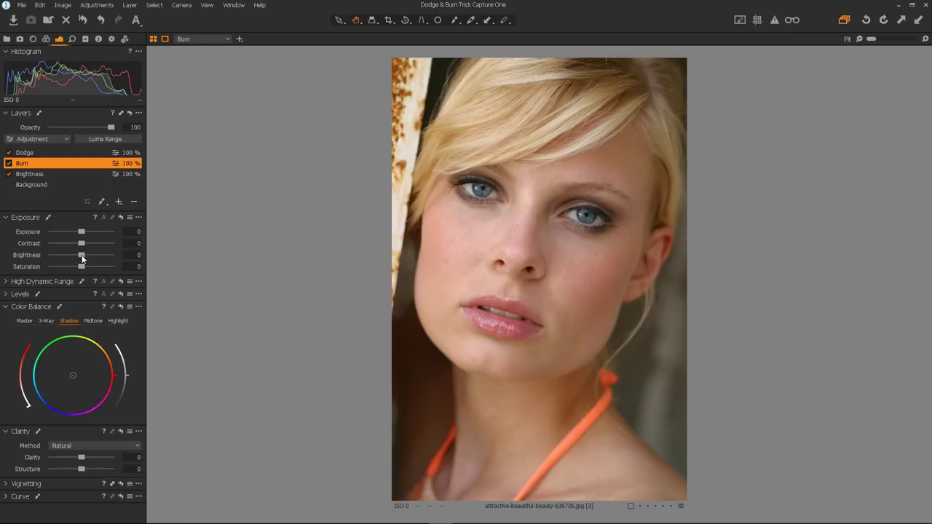
{"action": "left_click_drag", "start_coordinate": [83, 259], "coordinate": [45, 257]}
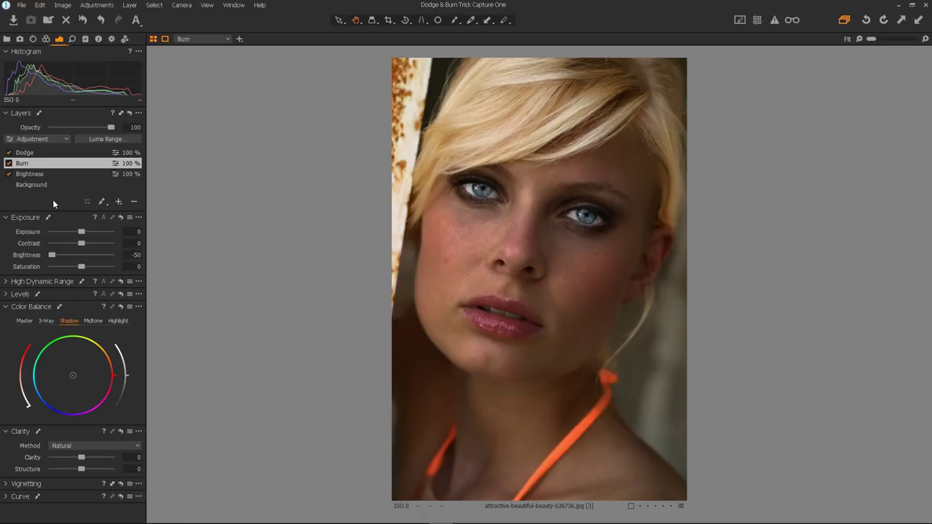
Apply a Luma Range of 0–32 with falloff 176 and radius 16.6 to the Burn layer.
{"action": "left_click", "coordinate": [106, 140]}
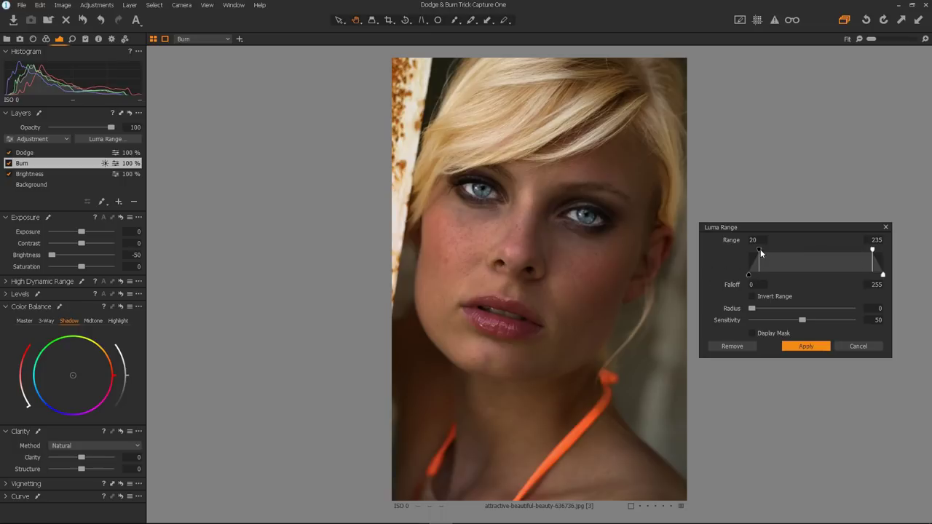
{"action": "left_click_drag", "start_coordinate": [752, 249], "coordinate": [749, 249]}
{"action": "left_click_drag", "start_coordinate": [872, 250], "coordinate": [841, 286]}
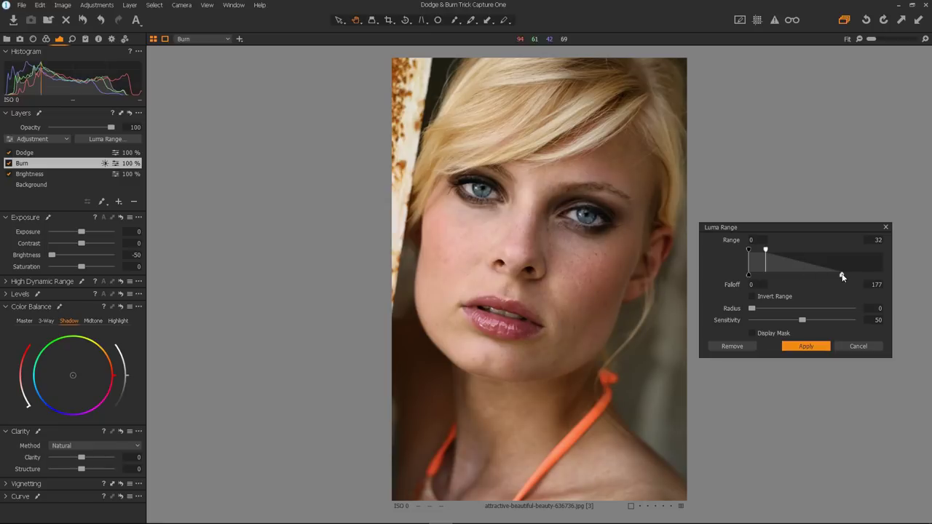
{"action": "left_click_drag", "start_coordinate": [843, 277], "coordinate": [841, 275]}
{"action": "left_click_drag", "start_coordinate": [753, 308], "coordinate": [805, 312]}
{"action": "left_click", "coordinate": [751, 334]}
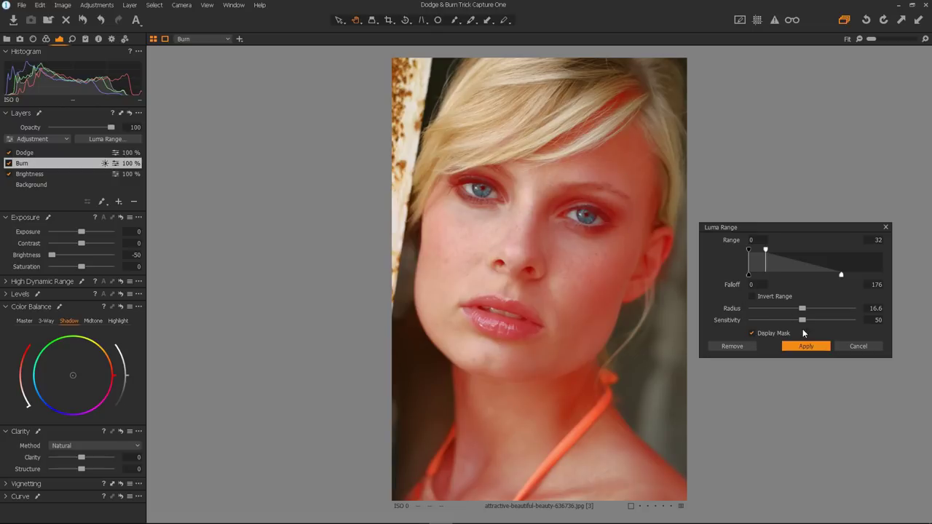
{"action": "left_click", "coordinate": [752, 333]}
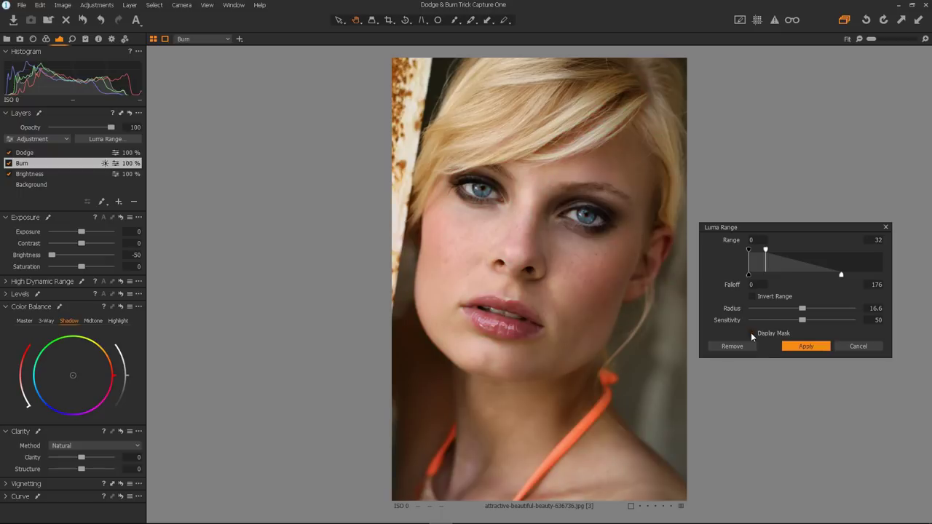
{"action": "left_click", "coordinate": [804, 347]}
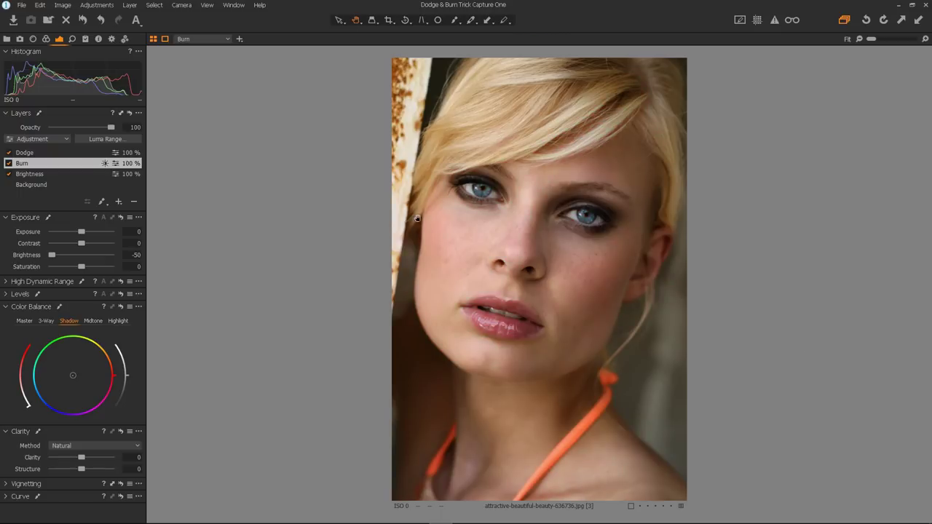
Give Dodge brightness 50 and a Luma Range of 198–255, falloff 79, radius 16.1.
{"action": "left_click", "coordinate": [33, 154]}
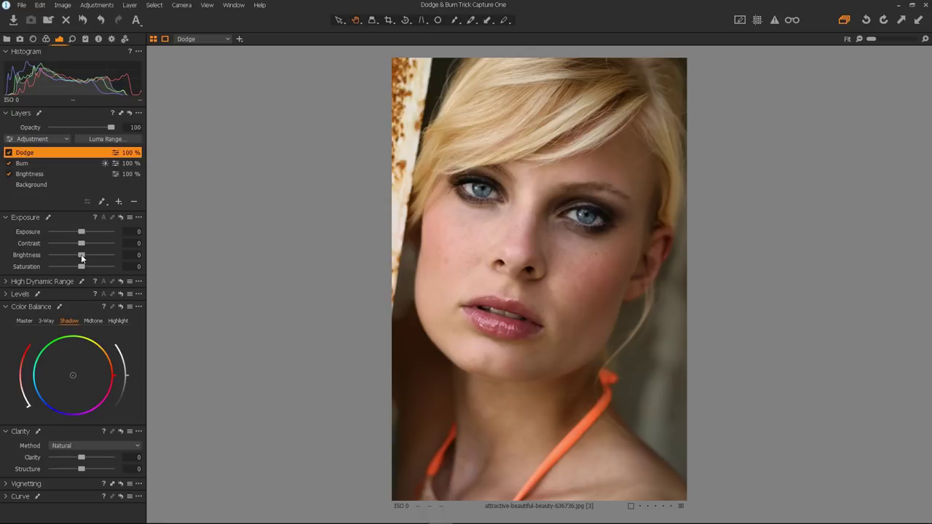
{"action": "left_click_drag", "start_coordinate": [81, 254], "coordinate": [110, 259]}
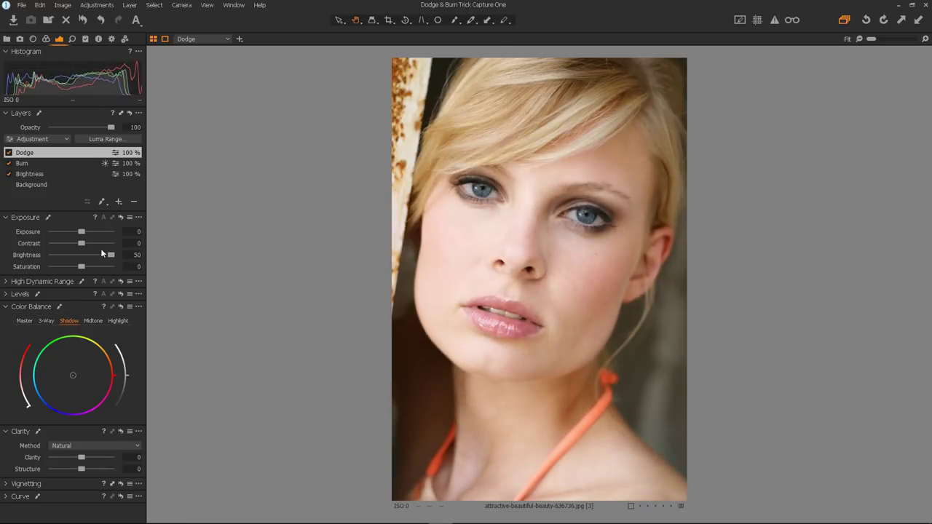
{"action": "left_click", "coordinate": [109, 140]}
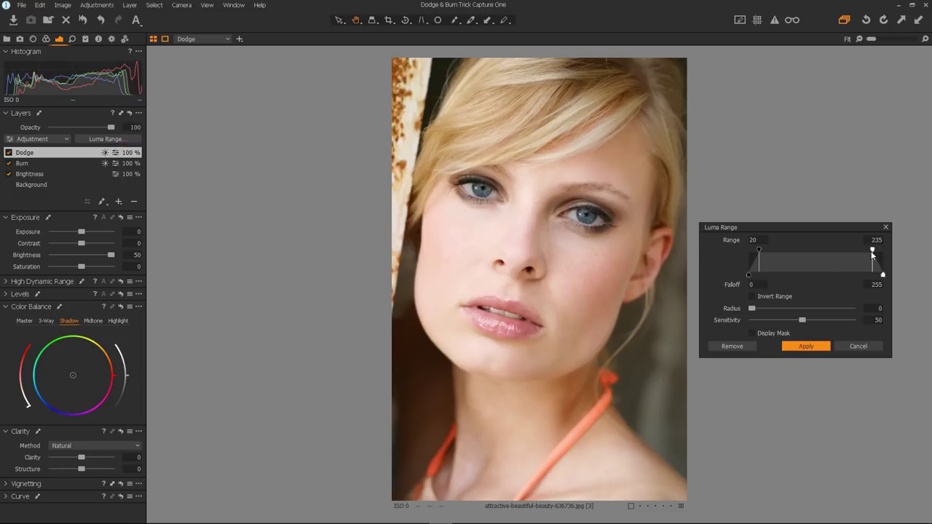
{"action": "left_click_drag", "start_coordinate": [874, 252], "coordinate": [883, 250]}
{"action": "left_click_drag", "start_coordinate": [759, 250], "coordinate": [854, 256]}
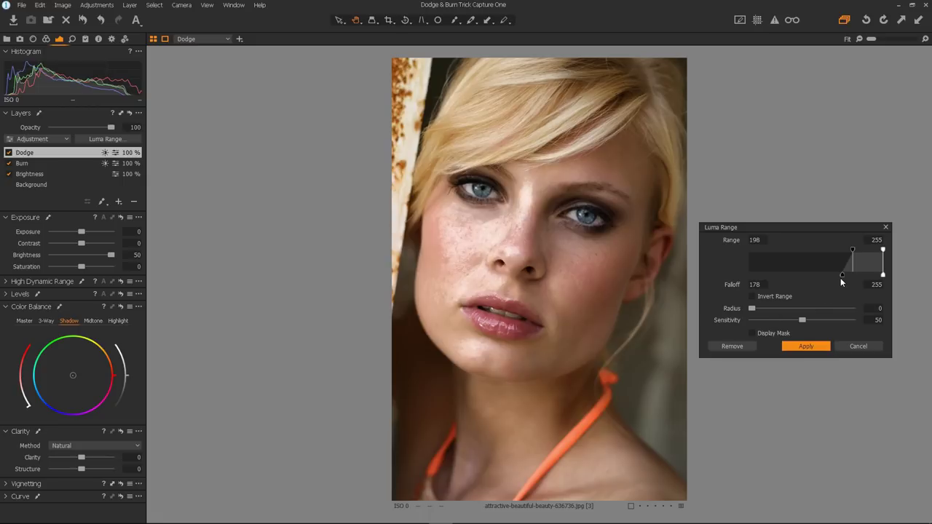
{"action": "left_click_drag", "start_coordinate": [843, 278], "coordinate": [789, 280]}
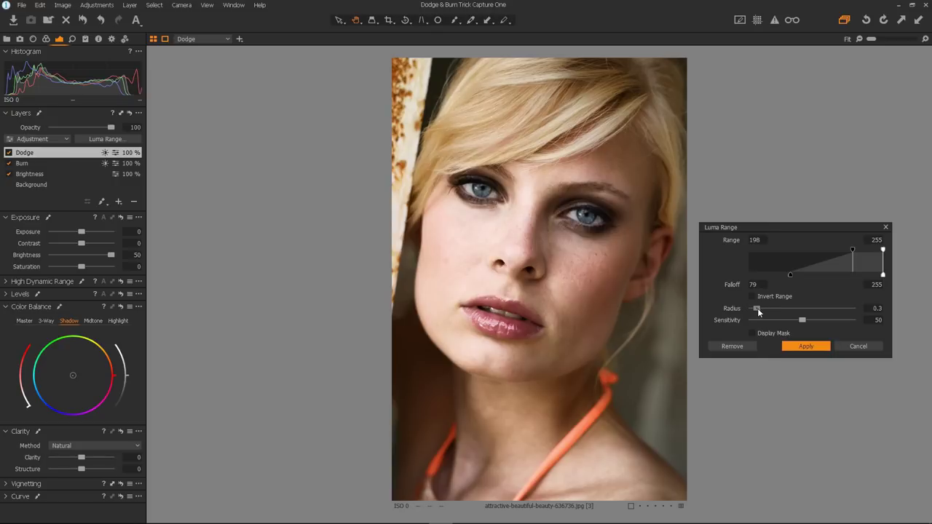
{"action": "left_click_drag", "start_coordinate": [758, 308], "coordinate": [802, 311]}
{"action": "left_click", "coordinate": [809, 346]}
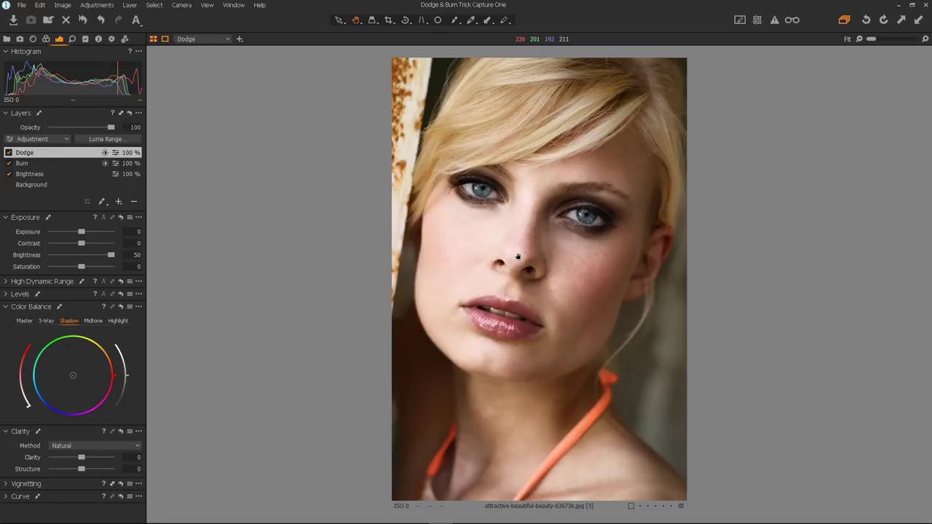
{"action": "left_click", "coordinate": [83, 23]}
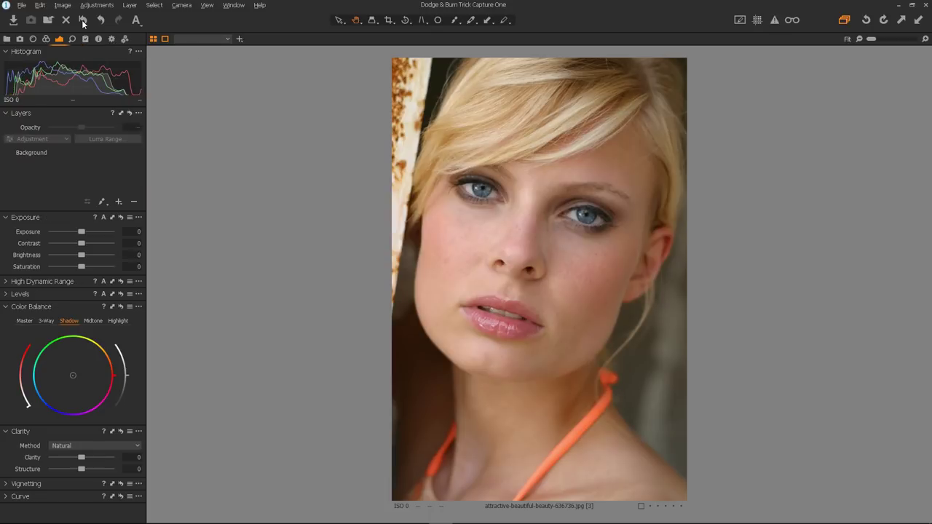
{"action": "key", "text": "ctrl+z"}
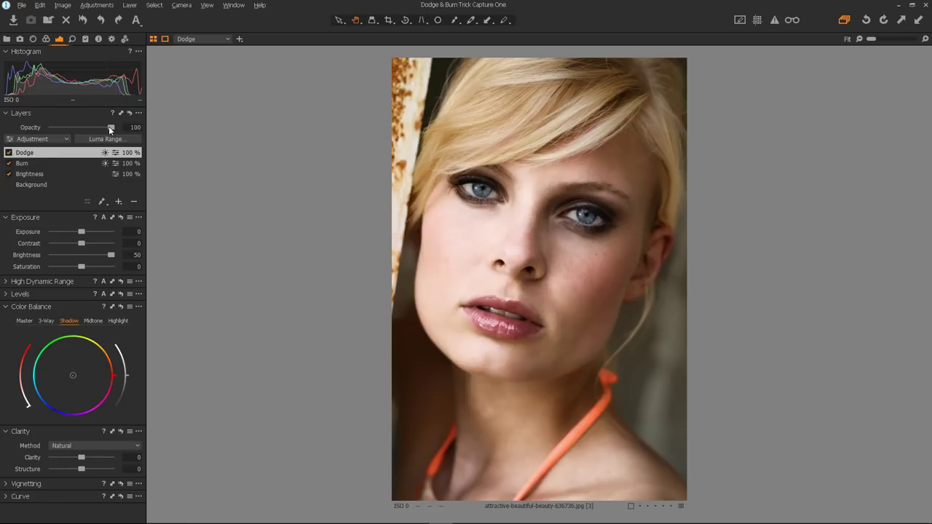
Lower the Dodge and Burn layer opacities, with Burn ending at 35%, and slightly darken the Brightness layer.
{"action": "mouse_move", "coordinate": [110, 129]}
{"action": "left_mouse_down"}
{"action": "mouse_move", "coordinate": [49, 133]}
{"action": "mouse_move", "coordinate": [70, 135]}
{"action": "left_mouse_up"}
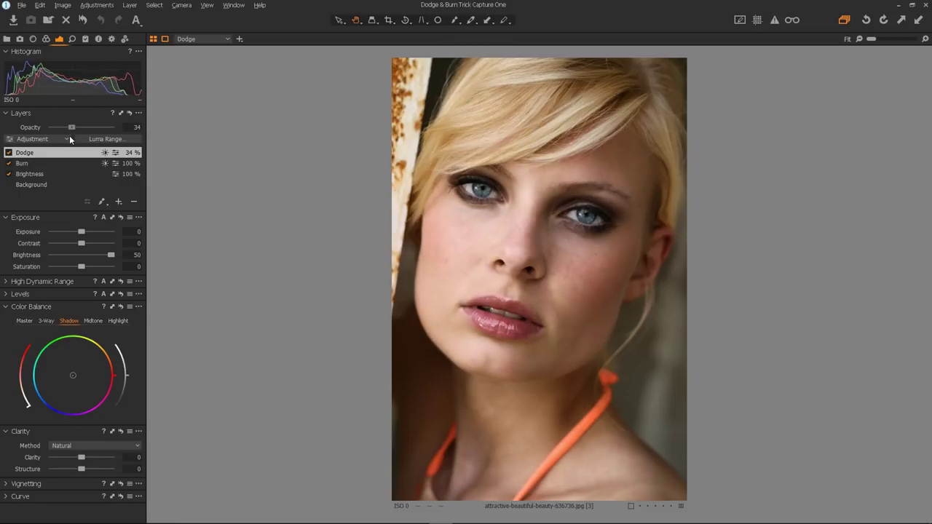
{"action": "left_click", "coordinate": [61, 164]}
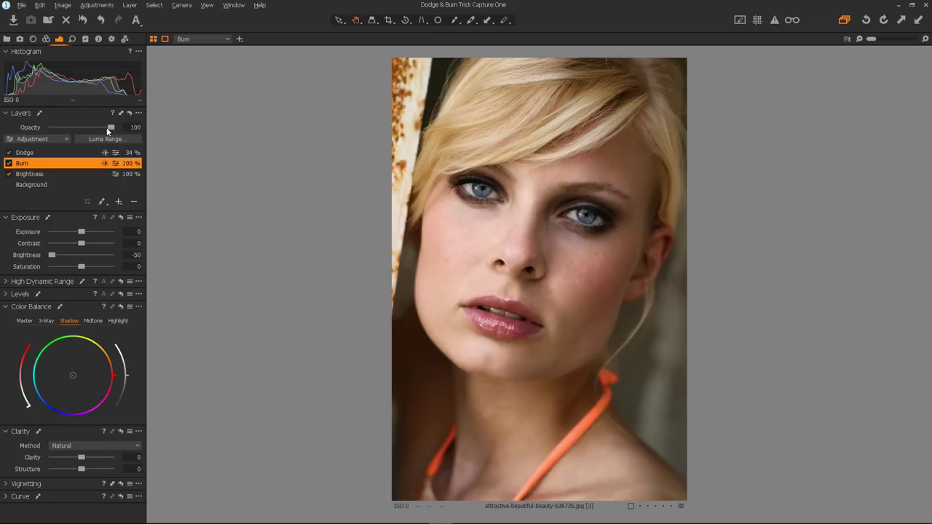
{"action": "mouse_move", "coordinate": [110, 128]}
{"action": "left_mouse_down"}
{"action": "mouse_move", "coordinate": [81, 131]}
{"action": "mouse_move", "coordinate": [96, 132]}
{"action": "left_mouse_up"}
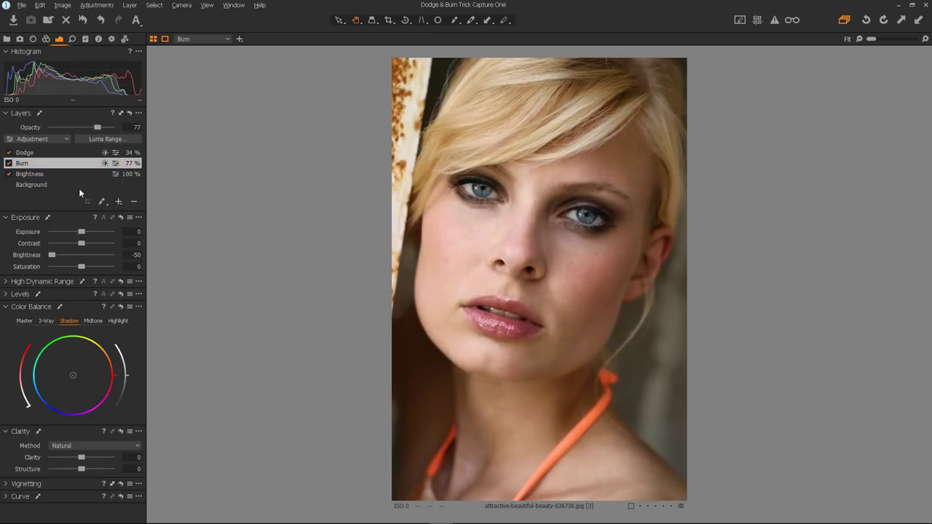
{"action": "left_click", "coordinate": [35, 173]}
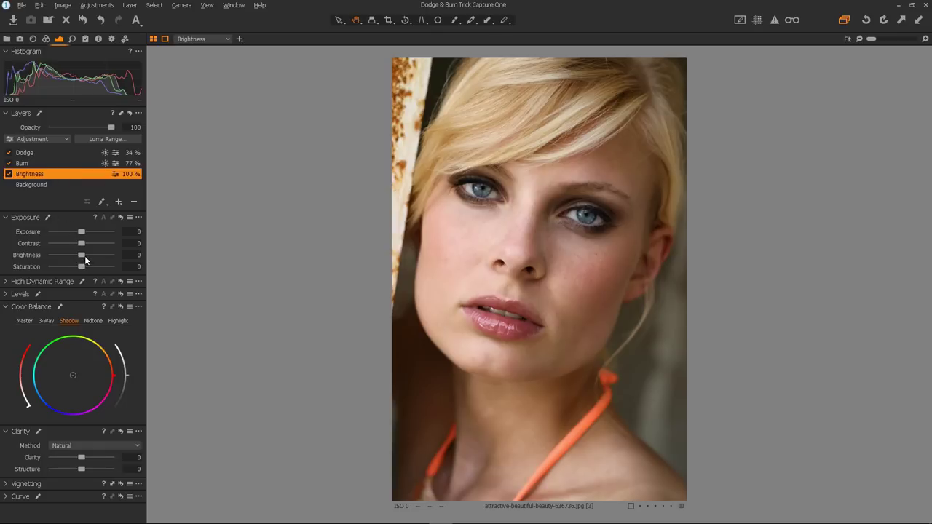
{"action": "left_click_drag", "start_coordinate": [84, 254], "coordinate": [72, 258]}
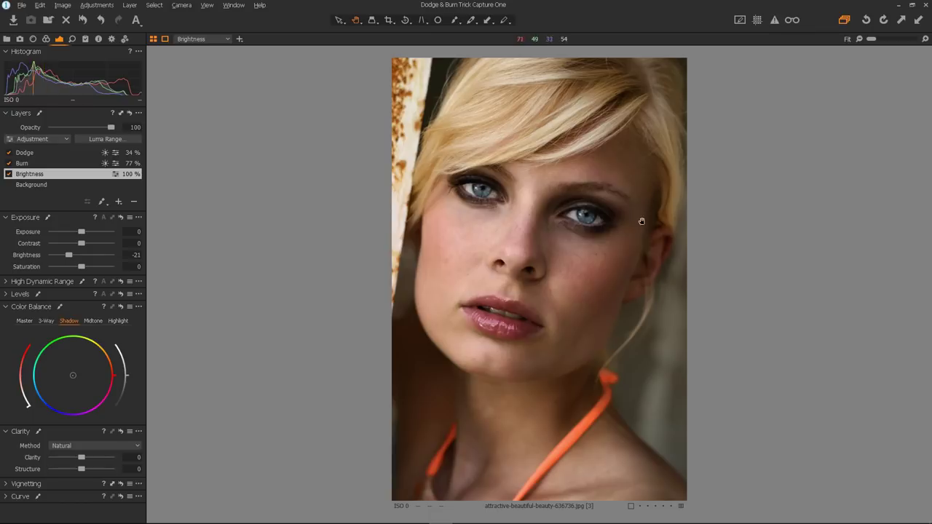
{"action": "left_click", "coordinate": [38, 164]}
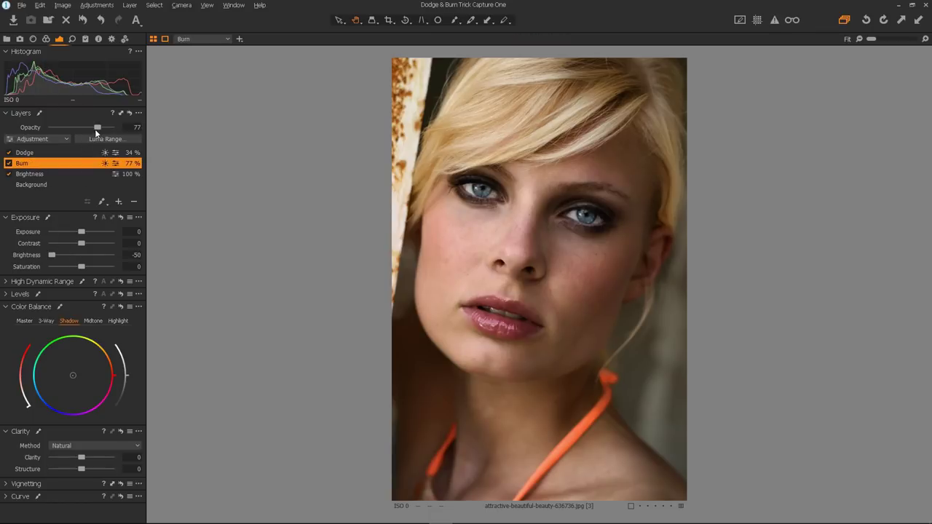
{"action": "left_click_drag", "start_coordinate": [95, 129], "coordinate": [72, 129]}
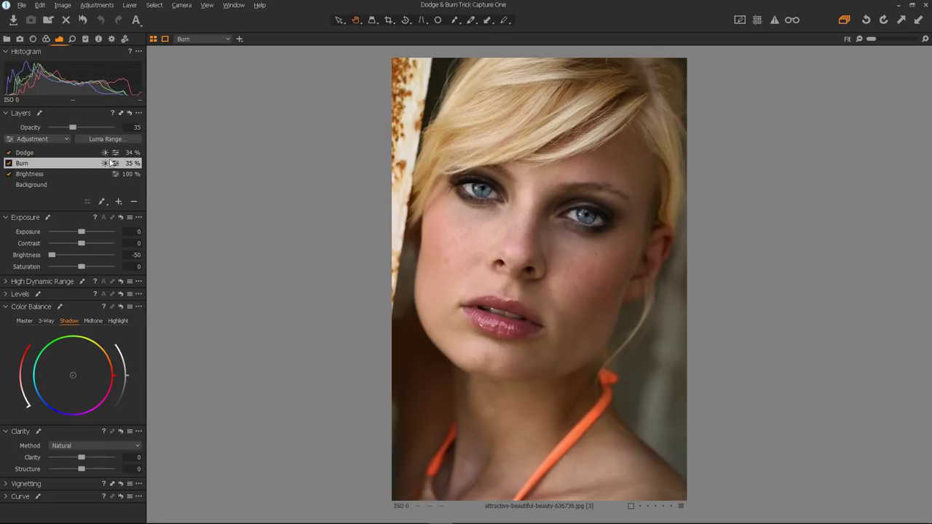
Preview the unedited original, restore the edits, and set the Dodge layer opacity to 38%.
{"action": "left_click", "coordinate": [84, 21]}
{"action": "key", "text": "ctrl+z"}
{"action": "left_click", "coordinate": [35, 155]}
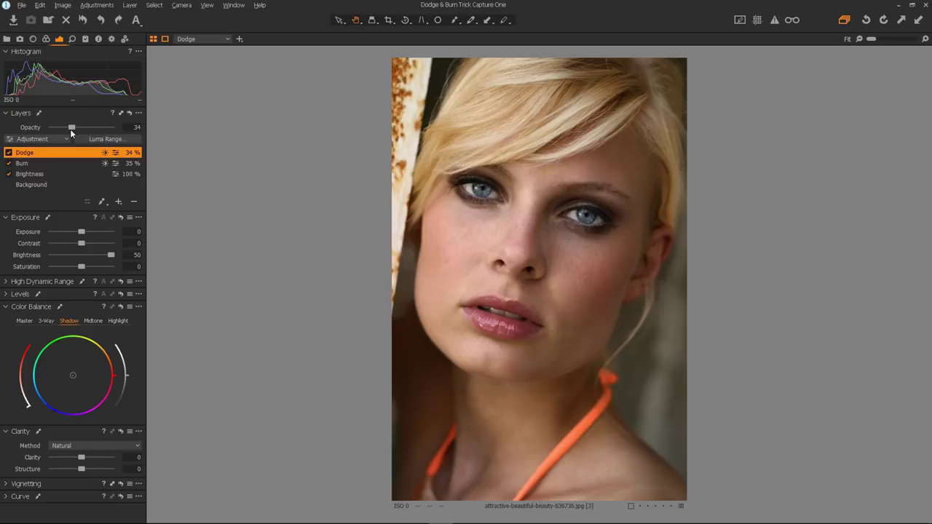
{"action": "left_click_drag", "start_coordinate": [72, 127], "coordinate": [76, 127]}
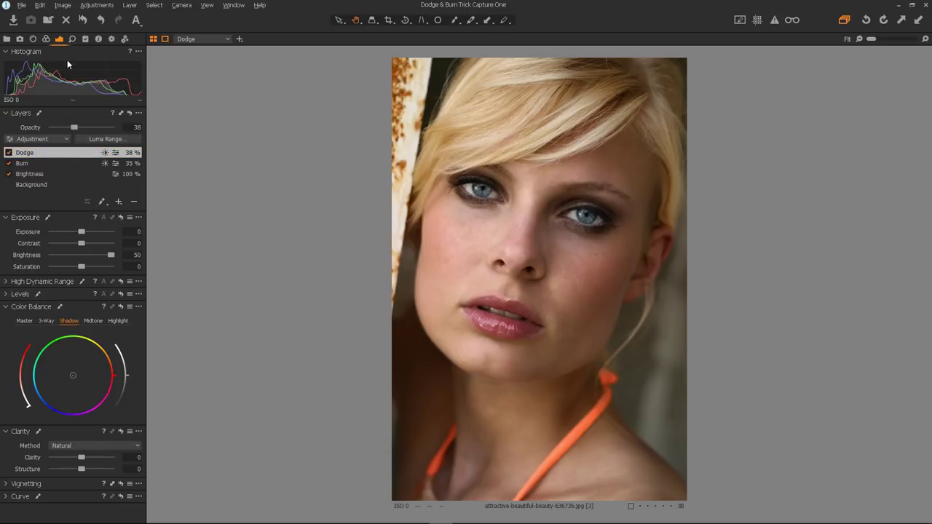
Compare the portrait with its original, keep the edits, and go to abdominal-abs-adult-1430117.jpg.
{"action": "left_click", "coordinate": [82, 22]}
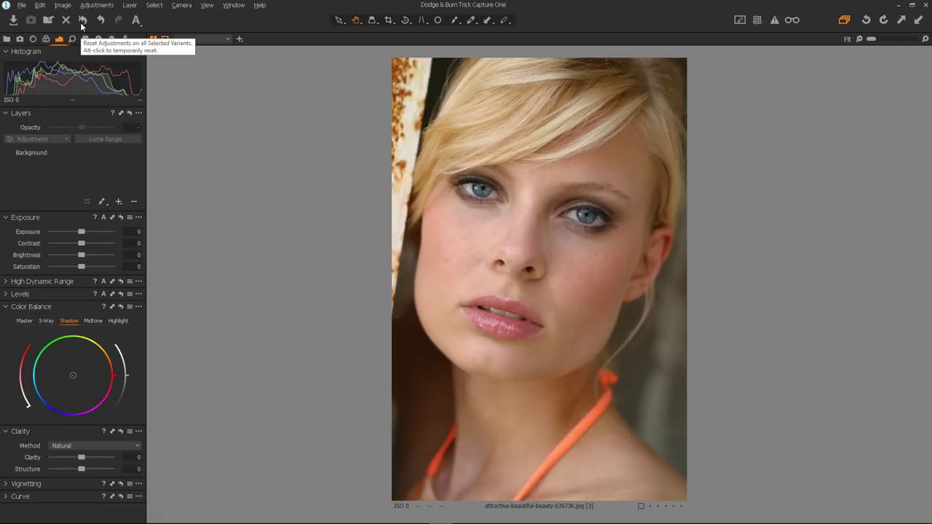
{"action": "key", "text": "ctrl+z"}
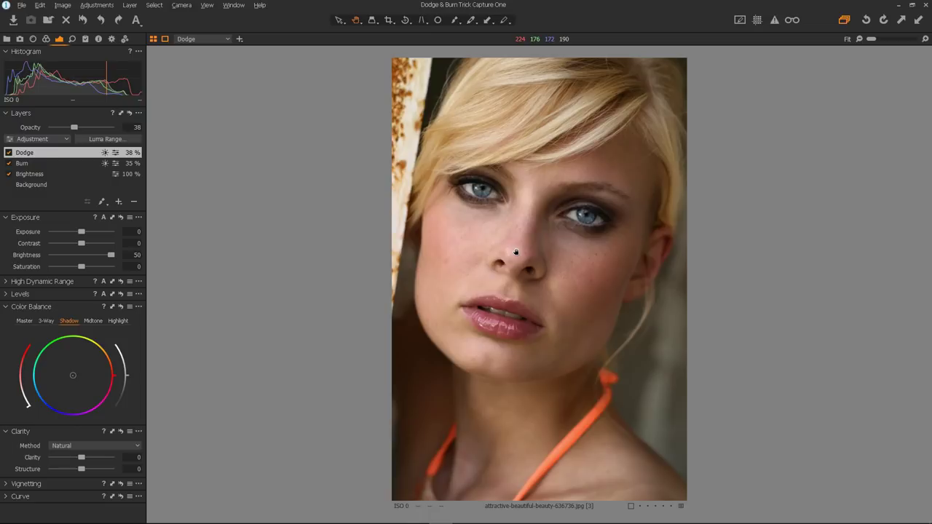
{"action": "key", "text": "Left"}
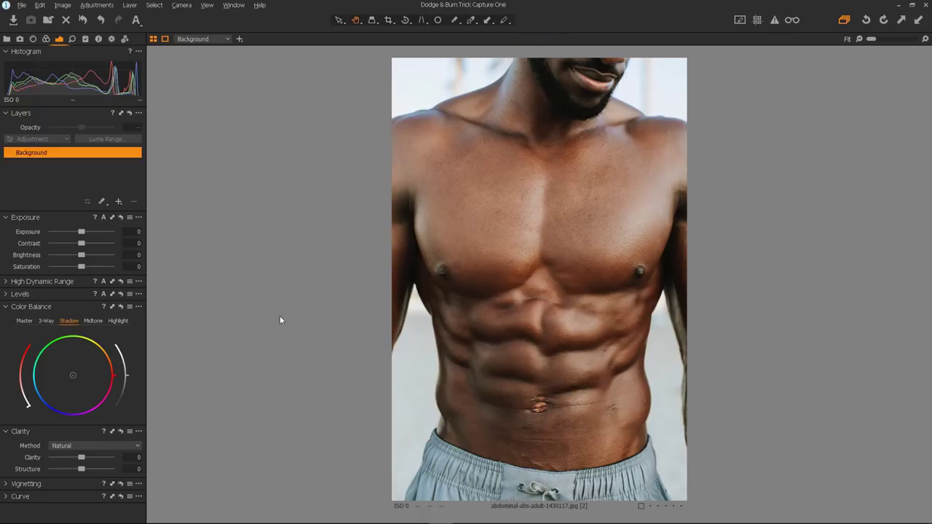
Add a new filled layer named Burn with Brightness at -50.
{"action": "left_click", "coordinate": [119, 204]}
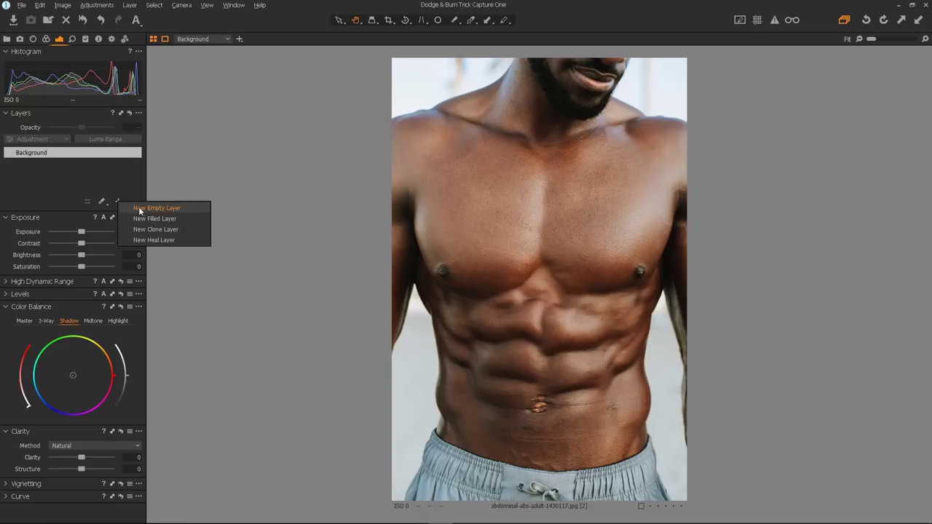
{"action": "left_click", "coordinate": [151, 220]}
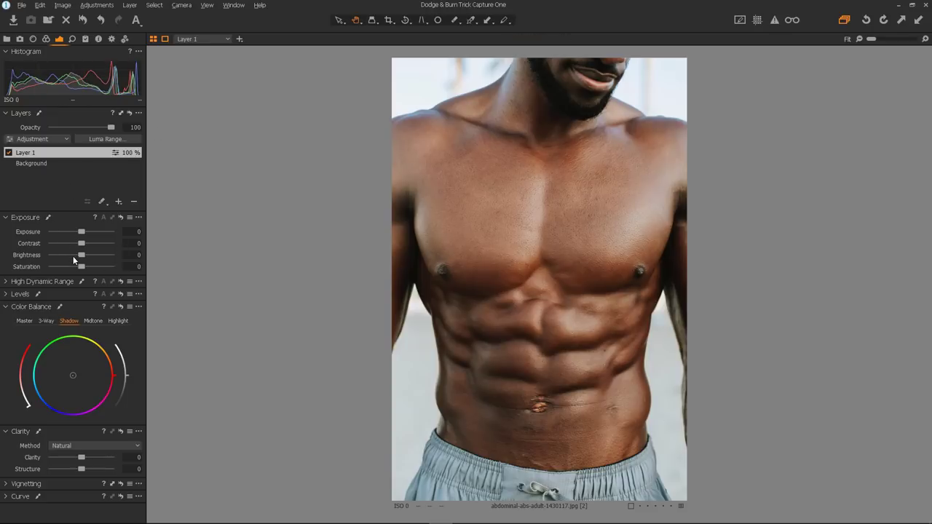
{"action": "double_click", "coordinate": [28, 152]}
{"action": "type", "text": "Burn"}
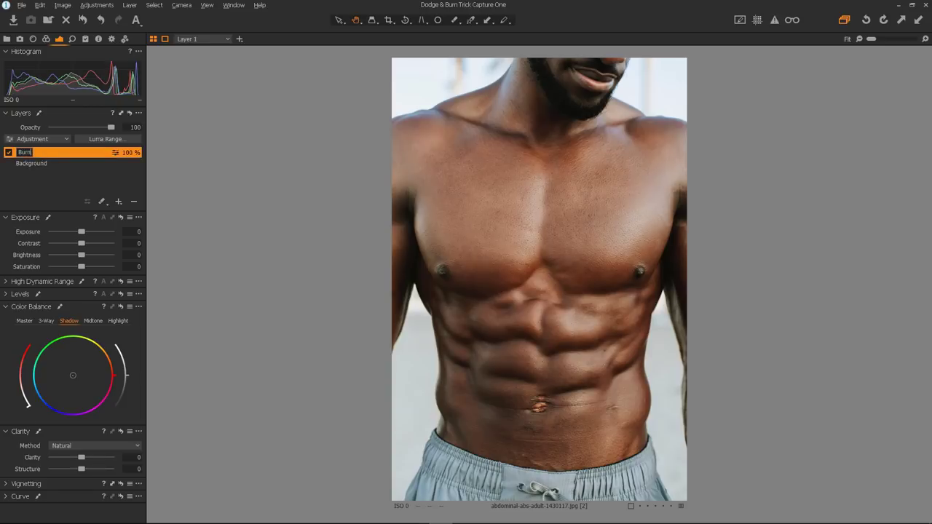
{"action": "key", "text": "Return"}
{"action": "left_click_drag", "start_coordinate": [83, 255], "coordinate": [50, 254]}
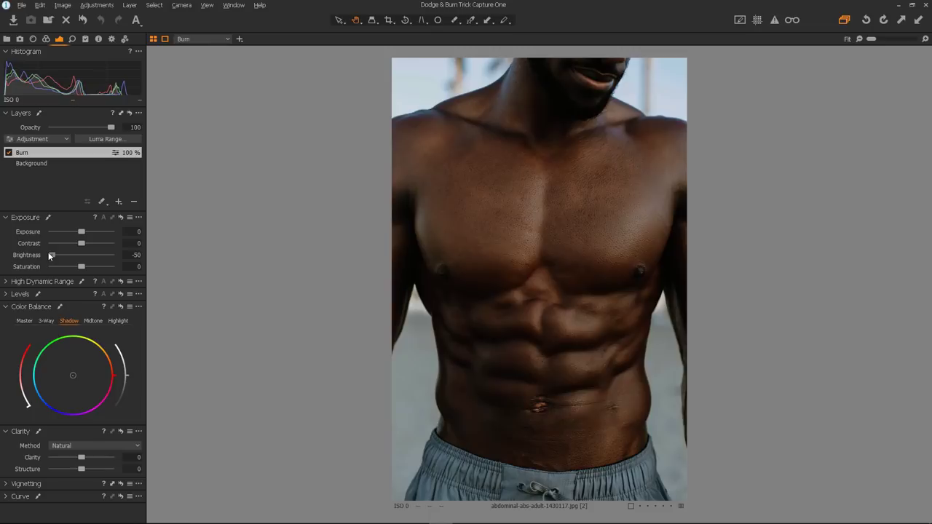
Restrict the Burn layer to a 0–29 luma range with falloff 118.
{"action": "left_click", "coordinate": [113, 139]}
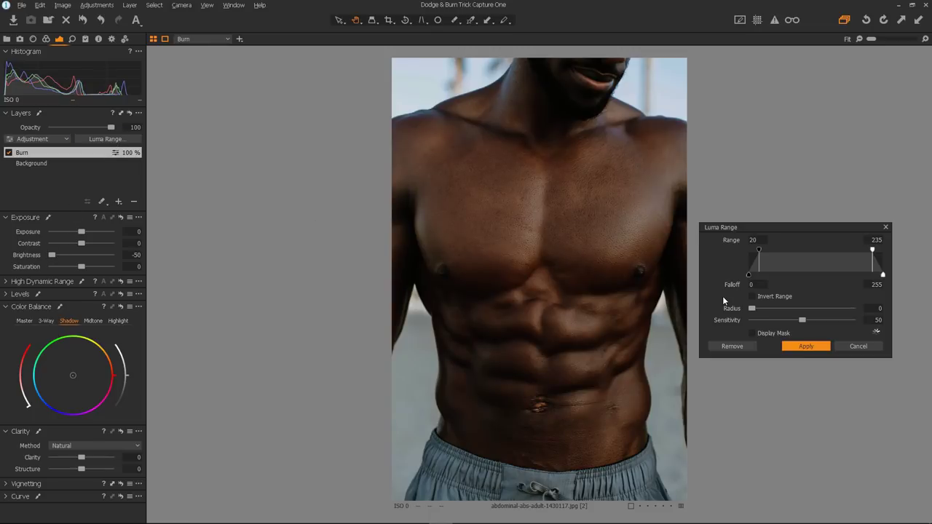
{"action": "left_click_drag", "start_coordinate": [759, 249], "coordinate": [748, 250]}
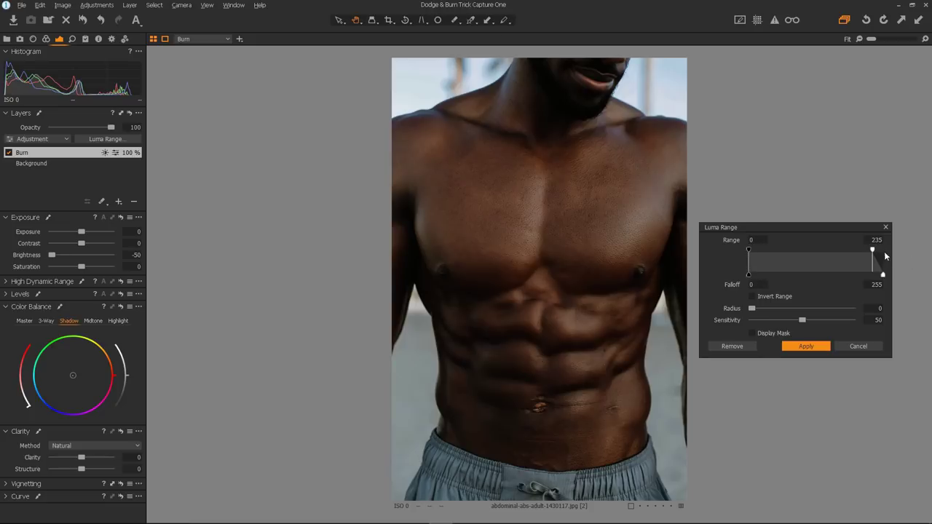
{"action": "left_click_drag", "start_coordinate": [872, 250], "coordinate": [811, 286]}
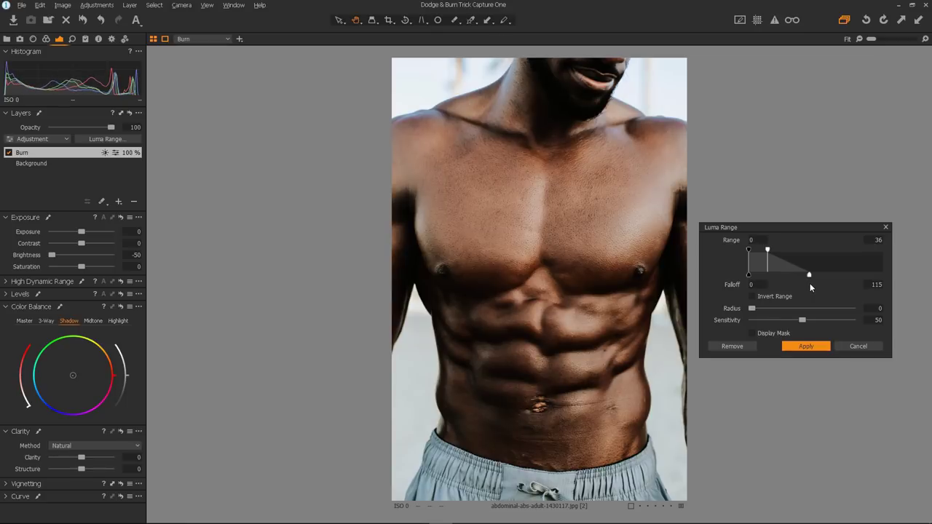
{"action": "left_click_drag", "start_coordinate": [767, 249], "coordinate": [764, 250]}
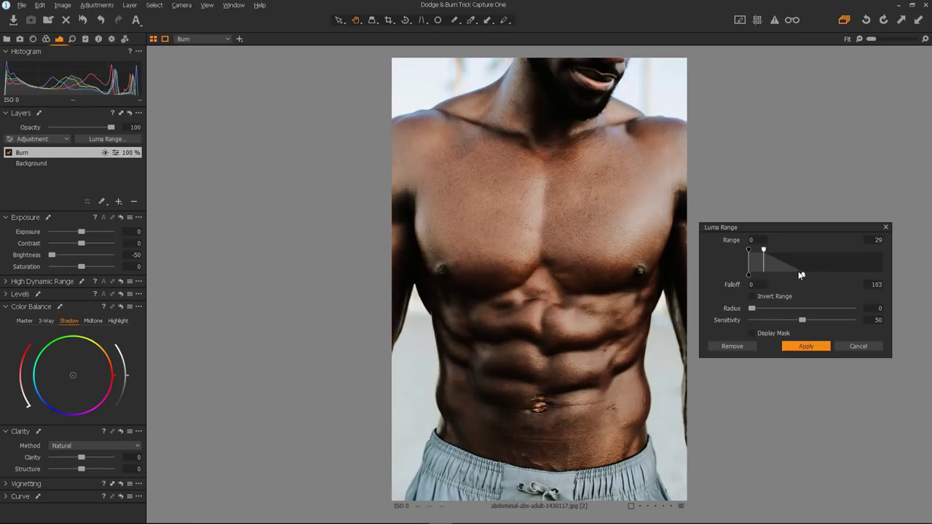
{"action": "left_click_drag", "start_coordinate": [807, 274], "coordinate": [810, 274]}
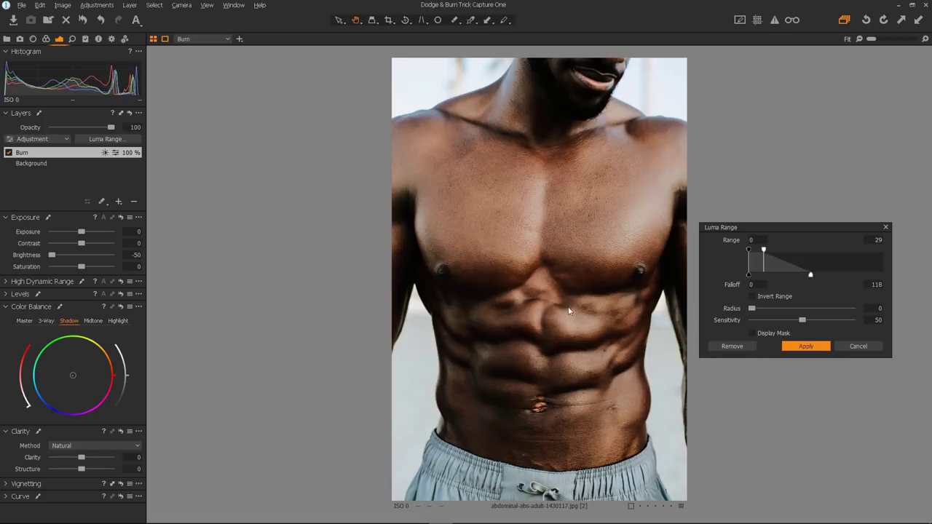
{"action": "left_click", "coordinate": [799, 346]}
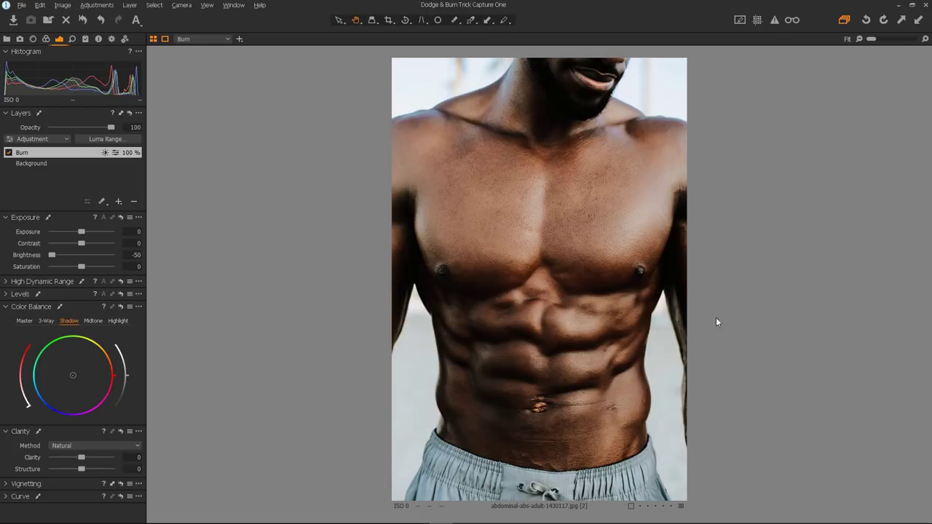
Add a new filled layer named Dodge with Brightness at 50.
{"action": "left_click", "coordinate": [121, 202]}
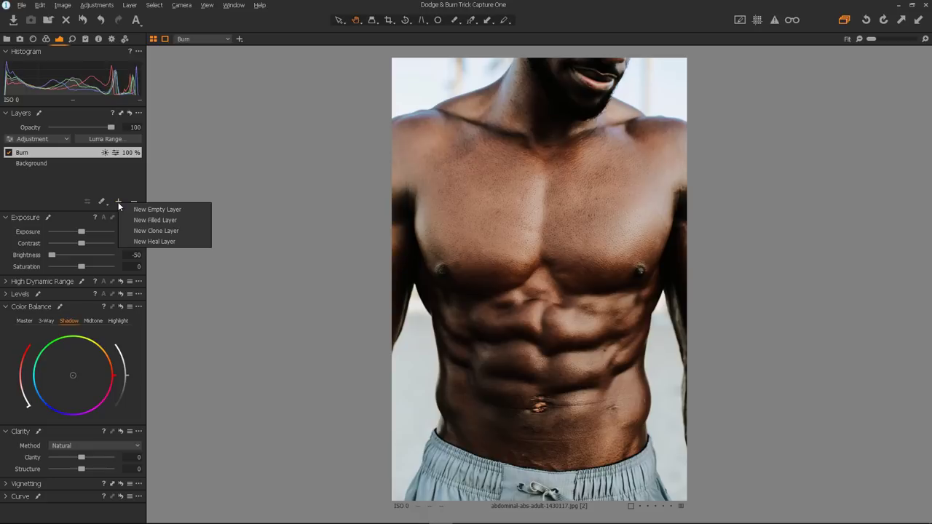
{"action": "left_click", "coordinate": [153, 219]}
{"action": "double_click", "coordinate": [44, 155]}
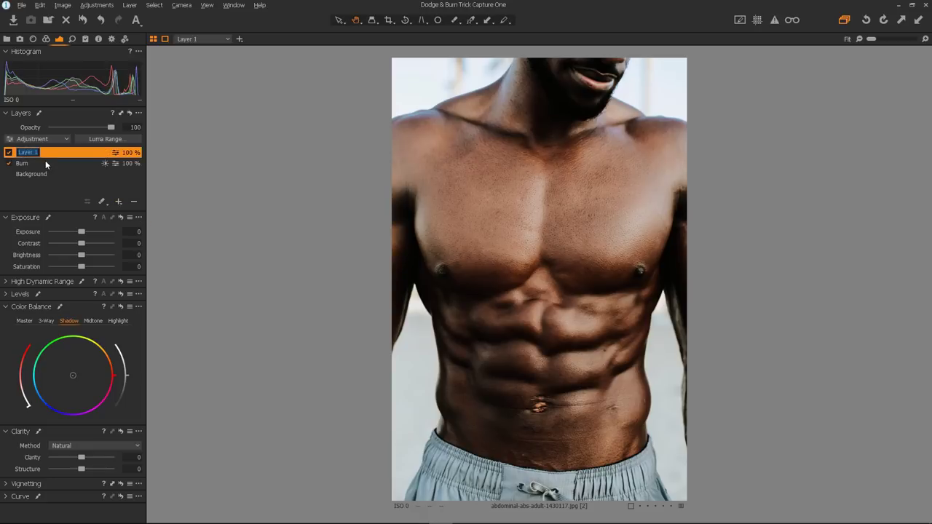
{"action": "type", "text": "Dodge"}
{"action": "key", "text": "Return"}
{"action": "left_click_drag", "start_coordinate": [81, 255], "coordinate": [116, 258]}
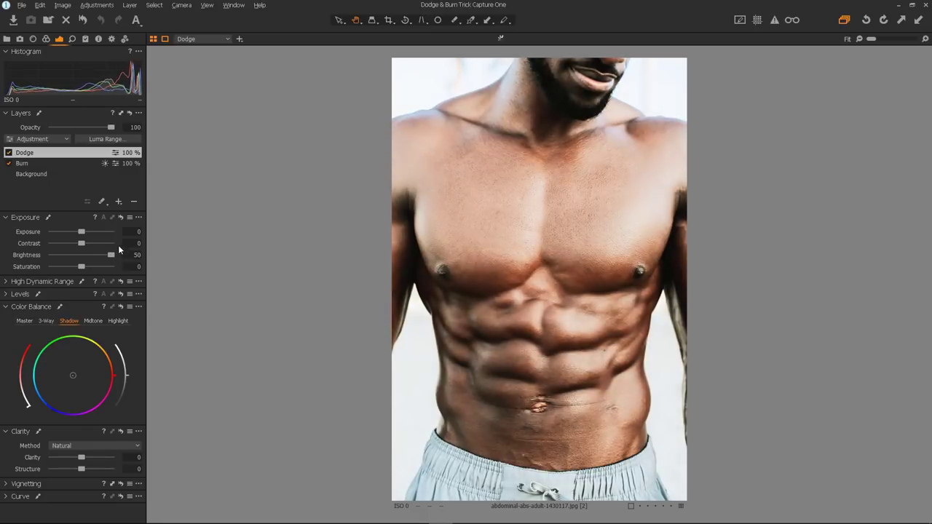
Restrict the Dodge layer to a 216–255 luma range with falloff 85.
{"action": "left_click", "coordinate": [131, 143]}
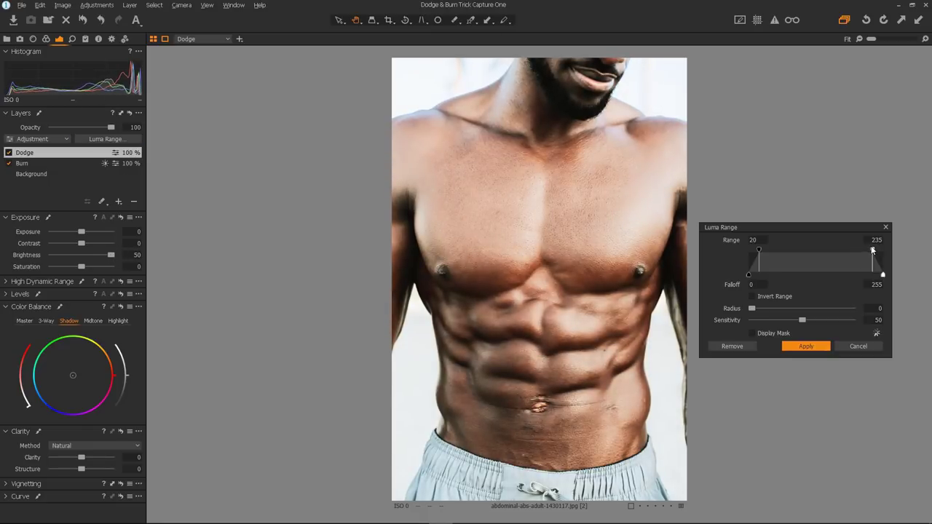
{"action": "left_click_drag", "start_coordinate": [762, 249], "coordinate": [850, 258]}
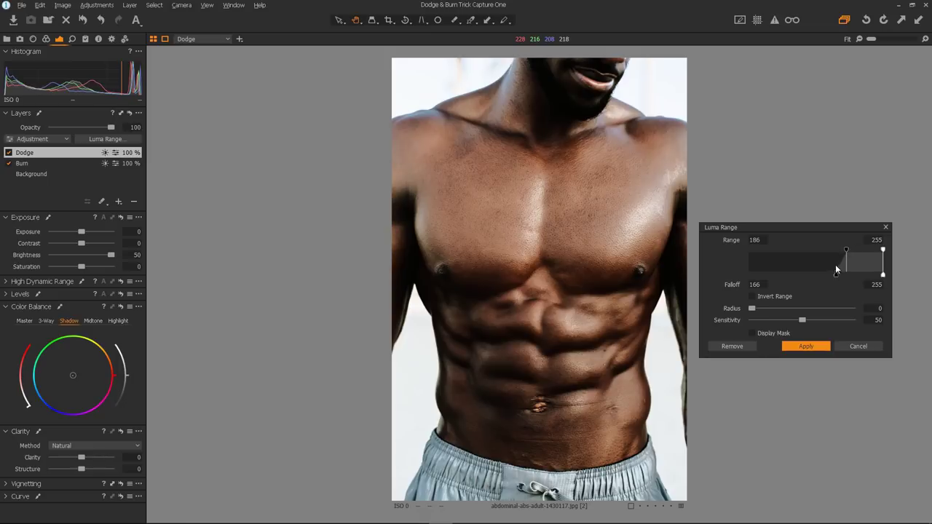
{"action": "left_click_drag", "start_coordinate": [832, 277], "coordinate": [784, 281]}
{"action": "left_click_drag", "start_coordinate": [847, 250], "coordinate": [863, 248]}
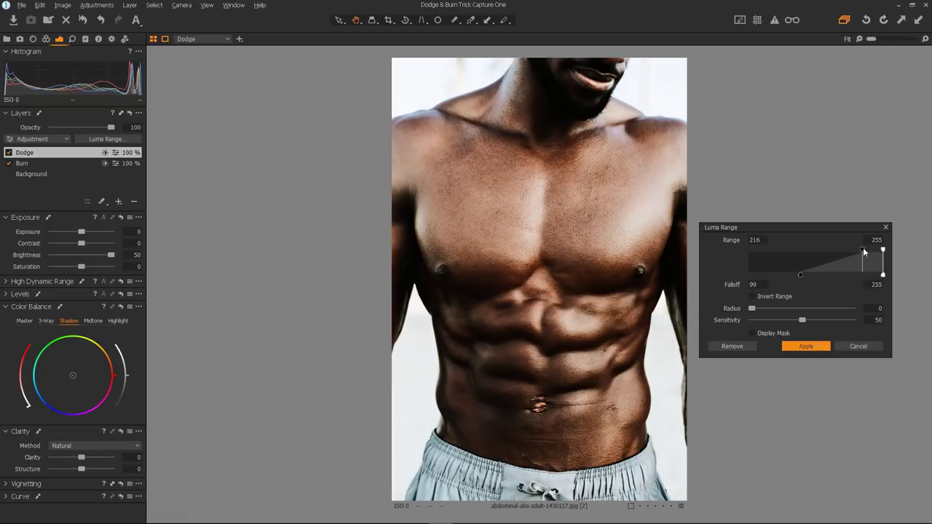
{"action": "left_click_drag", "start_coordinate": [797, 275], "coordinate": [793, 274]}
{"action": "left_click", "coordinate": [807, 347]}
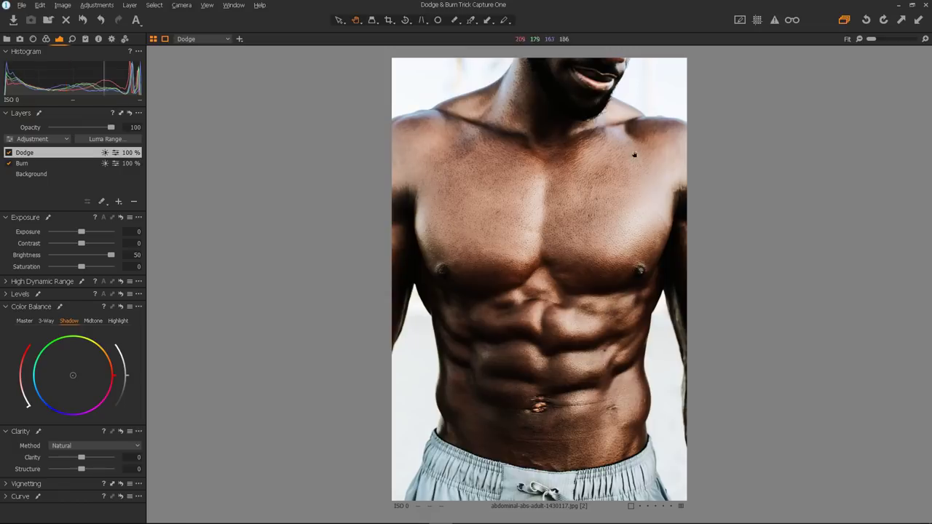
Compare with the original, then set the Background layer's Saturation to -39 and Structure to 100.
{"action": "left_click", "coordinate": [82, 23]}
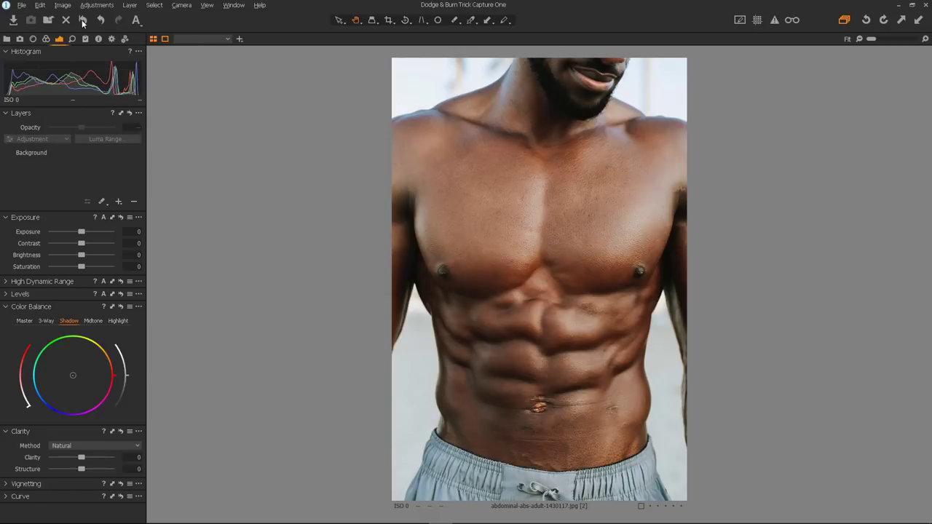
{"action": "key", "text": "ctrl+z"}
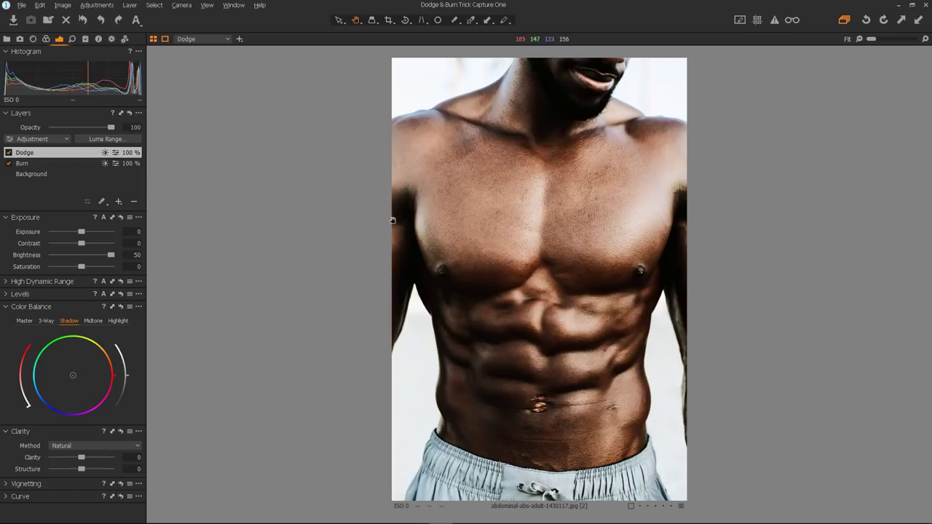
{"action": "left_click", "coordinate": [46, 174]}
{"action": "left_click_drag", "start_coordinate": [81, 266], "coordinate": [71, 267]}
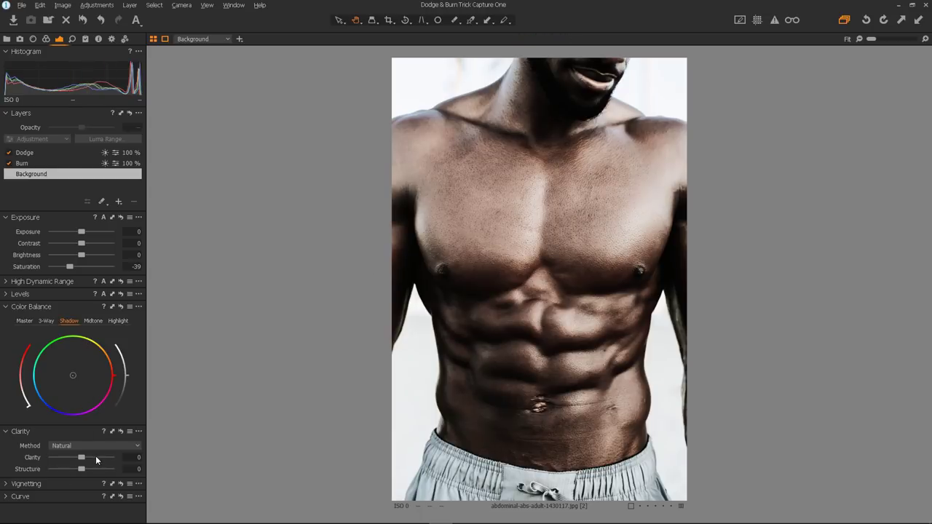
{"action": "left_click_drag", "start_coordinate": [81, 468], "coordinate": [126, 474]}
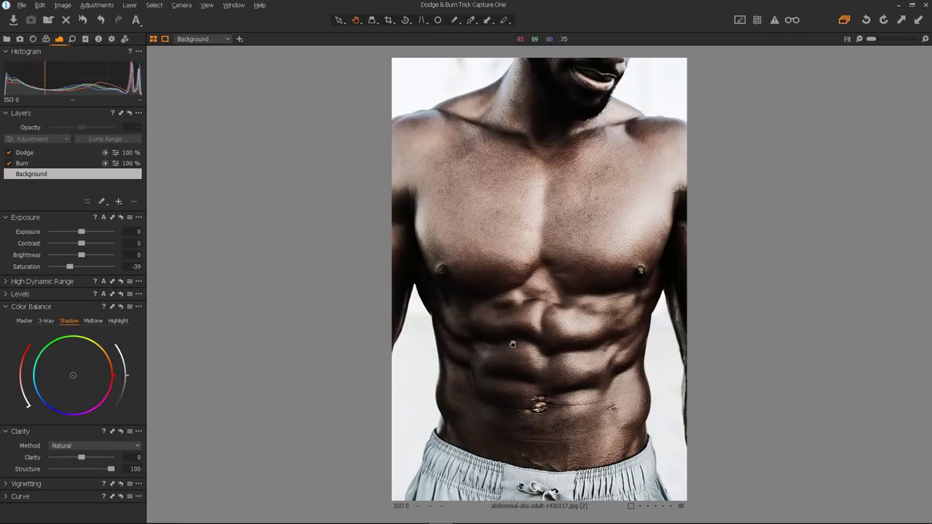
Toggle twice between the original and edited torso, keeping the Saturation -39, Structure 100 look.
{"action": "left_click", "coordinate": [82, 21]}
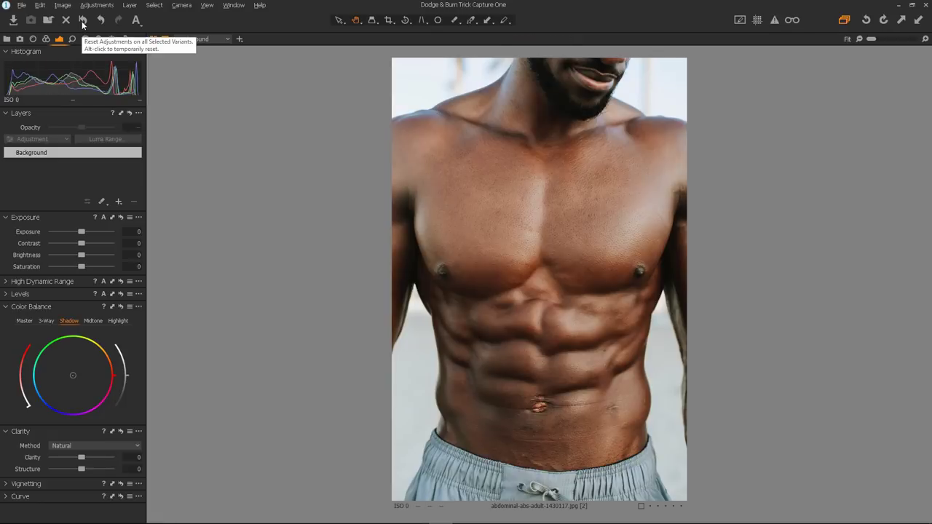
{"action": "key", "text": "ctrl+z"}
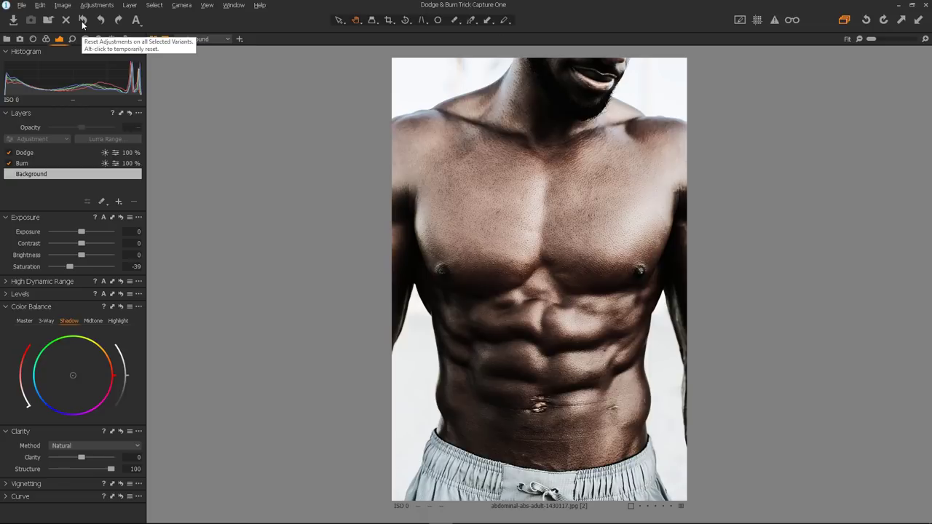
{"action": "left_click", "coordinate": [82, 20]}
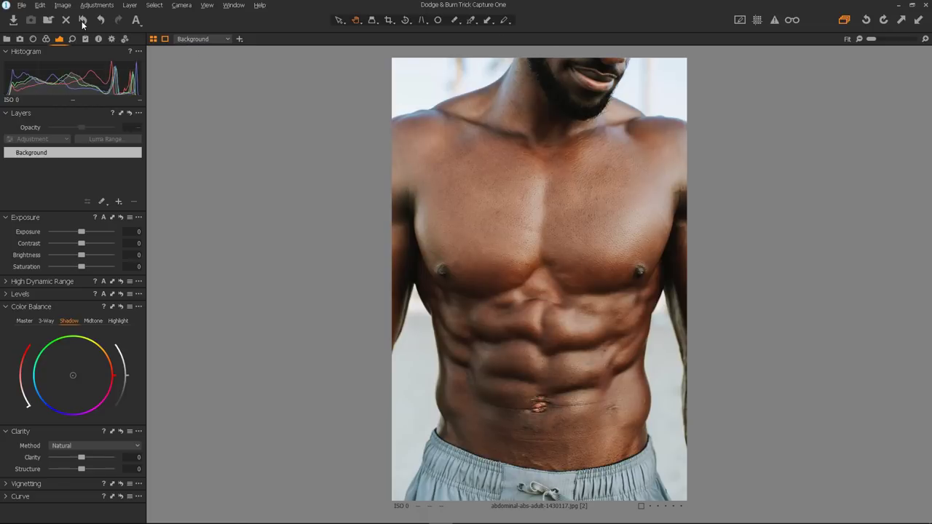
{"action": "key", "text": "ctrl+z"}
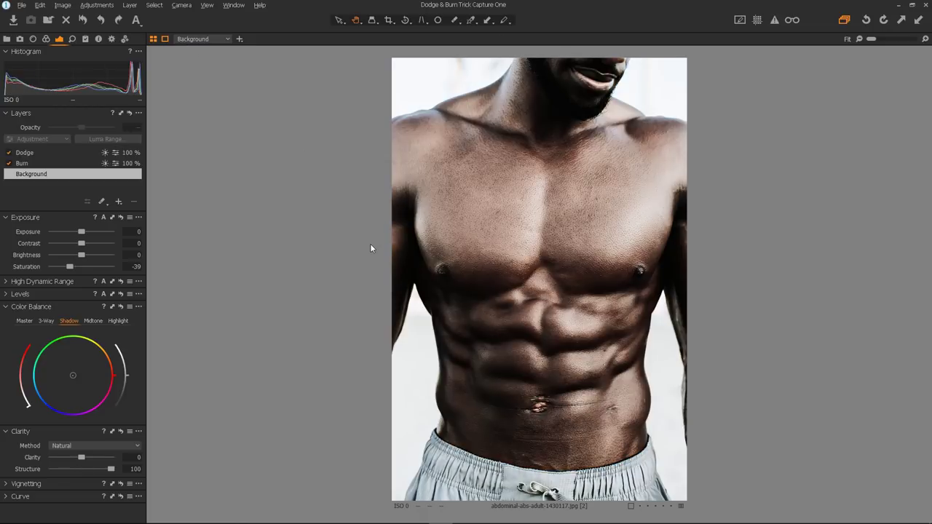